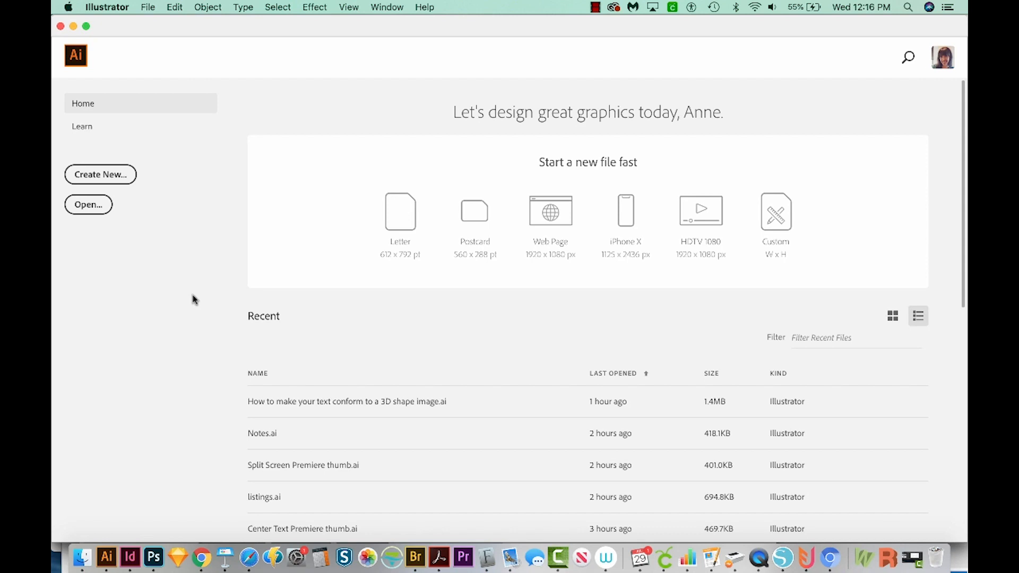
Create a new print document from the Letter preset, 612 x 792 pt, in portrait orientation
click(101, 175)
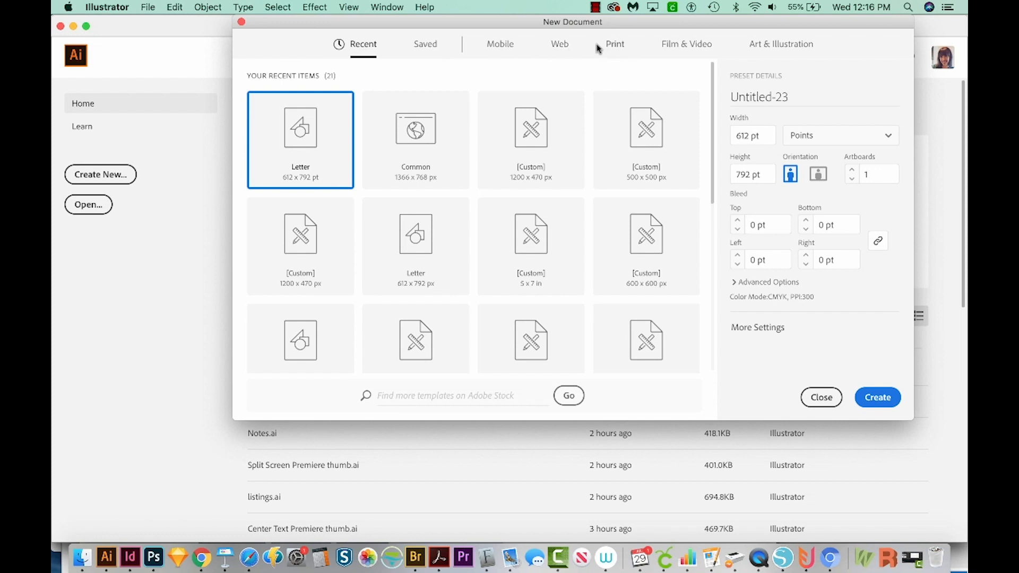
click(615, 48)
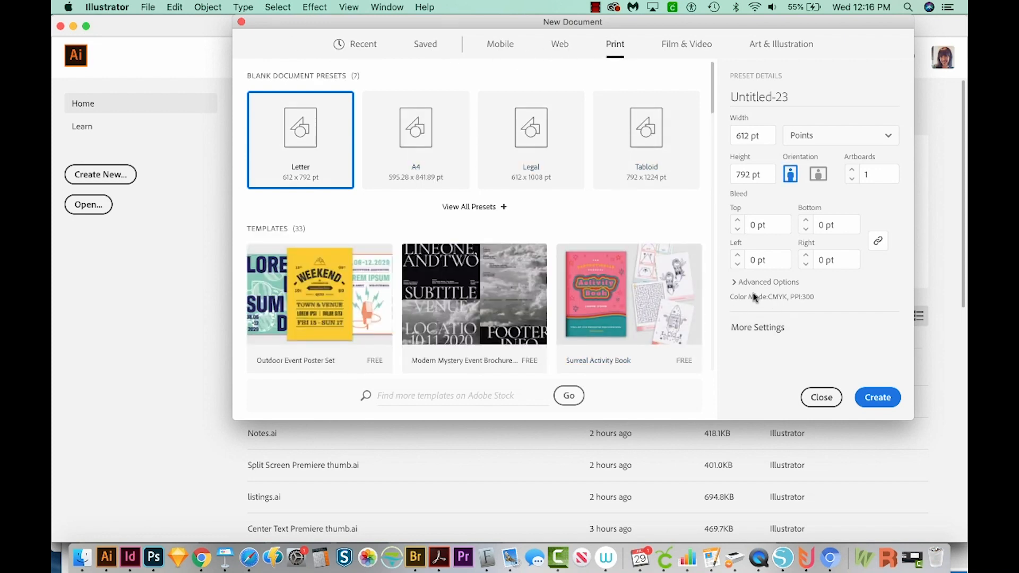
click(873, 402)
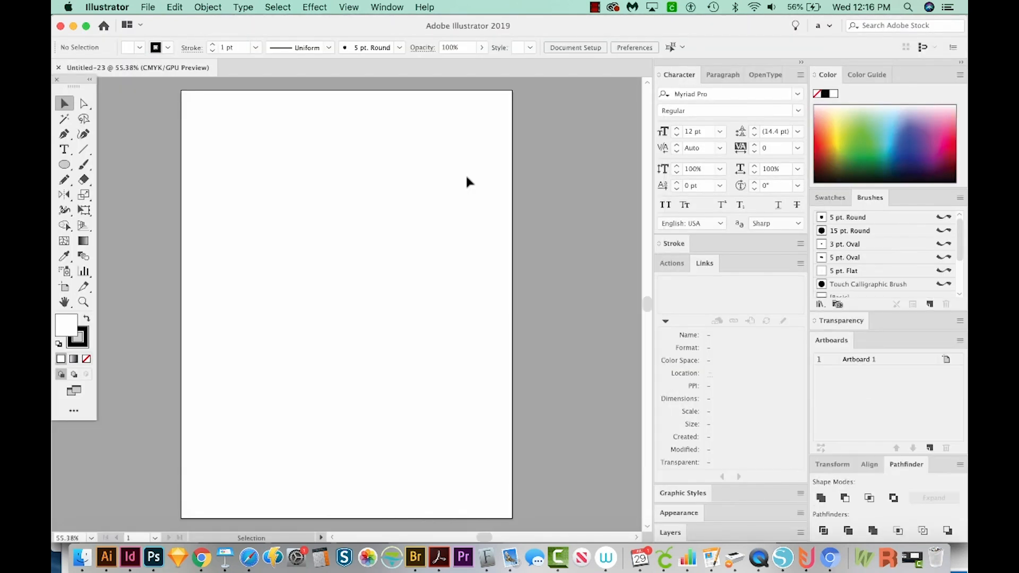
Activate the Paintbrush tool and open the Artistic_Calligraphic brush library
key(b)
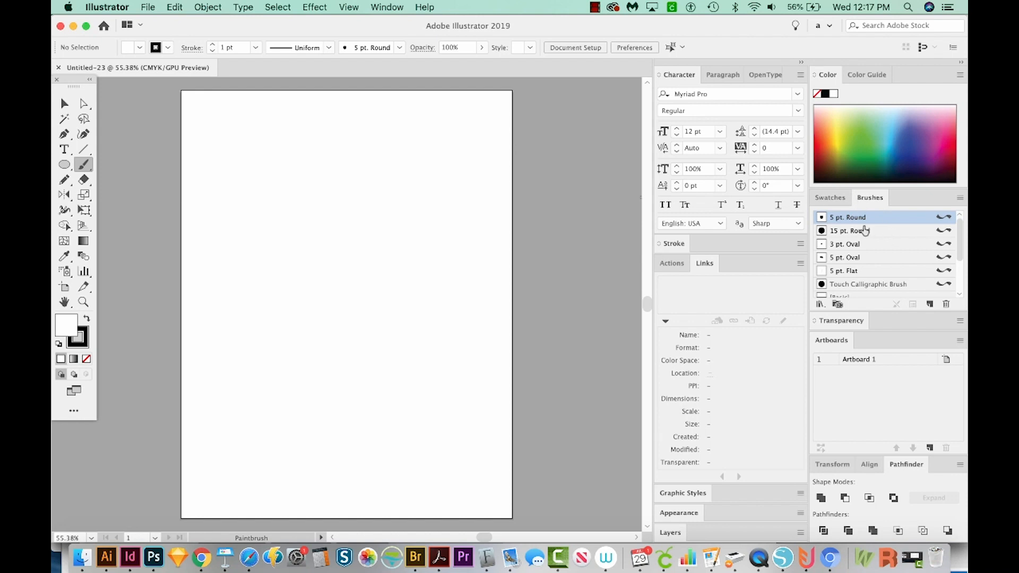
click(959, 199)
key(Escape)
click(403, 8)
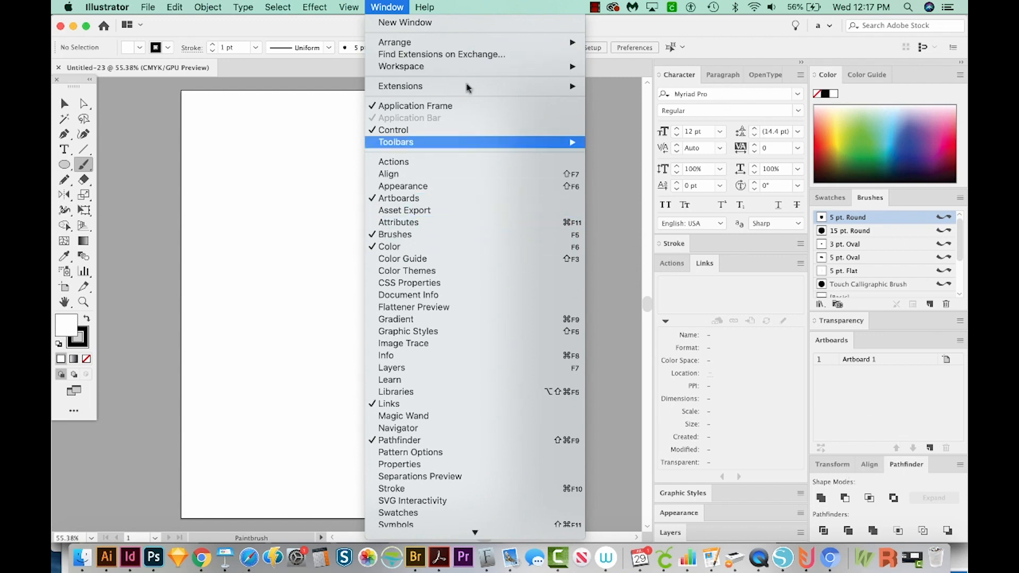
click(385, 8)
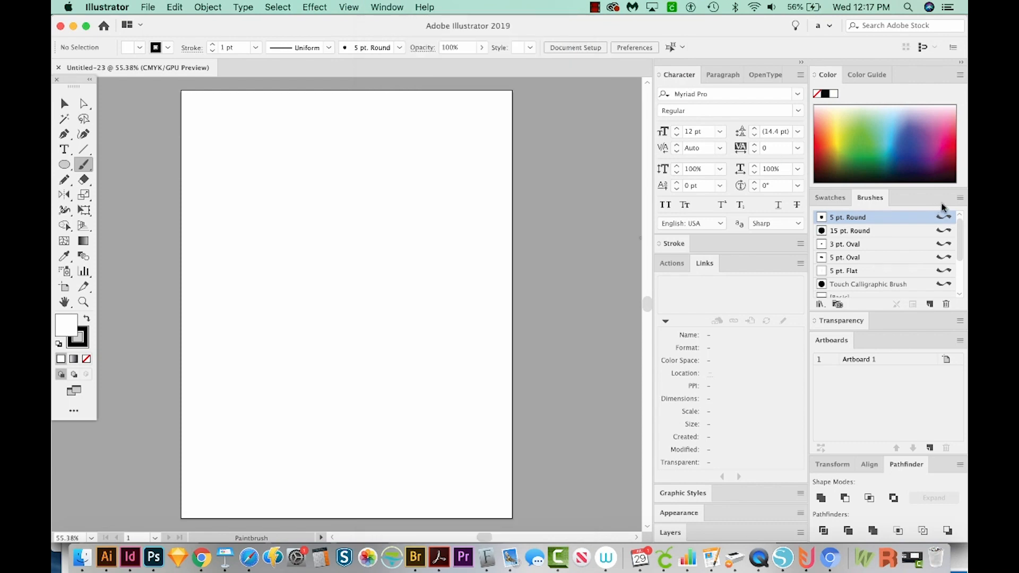
click(958, 199)
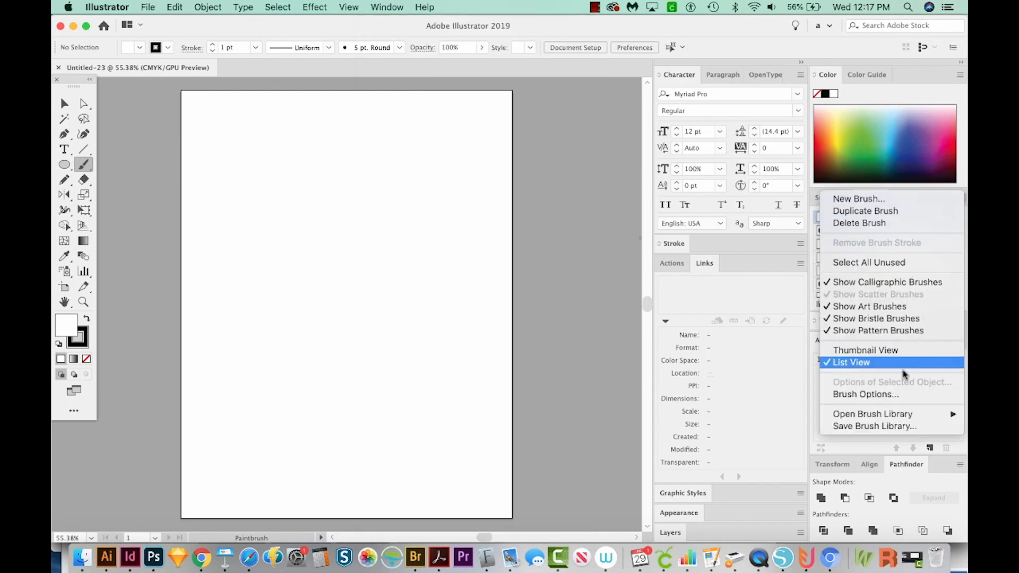
mouse_move(898, 416)
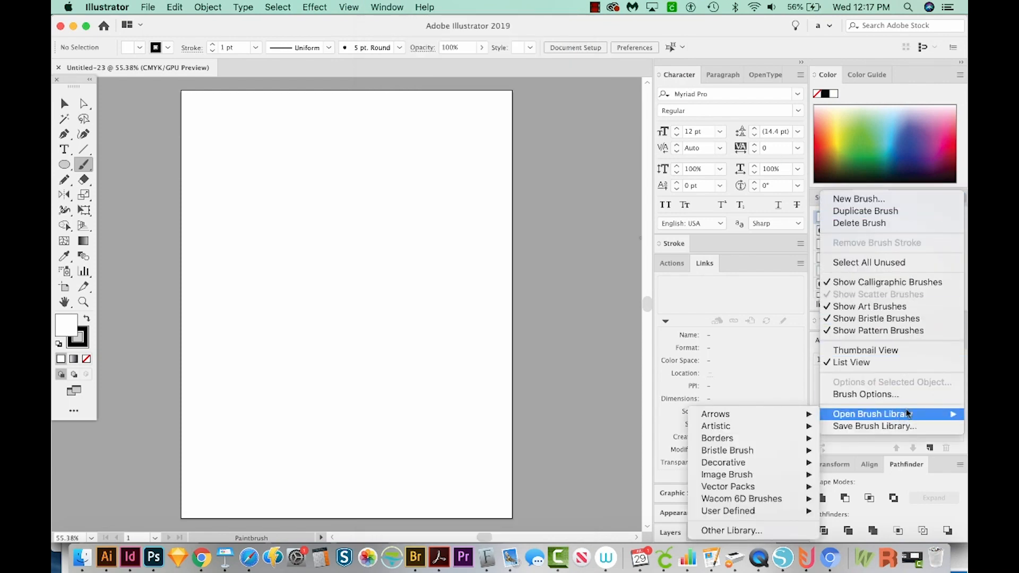
mouse_move(768, 428)
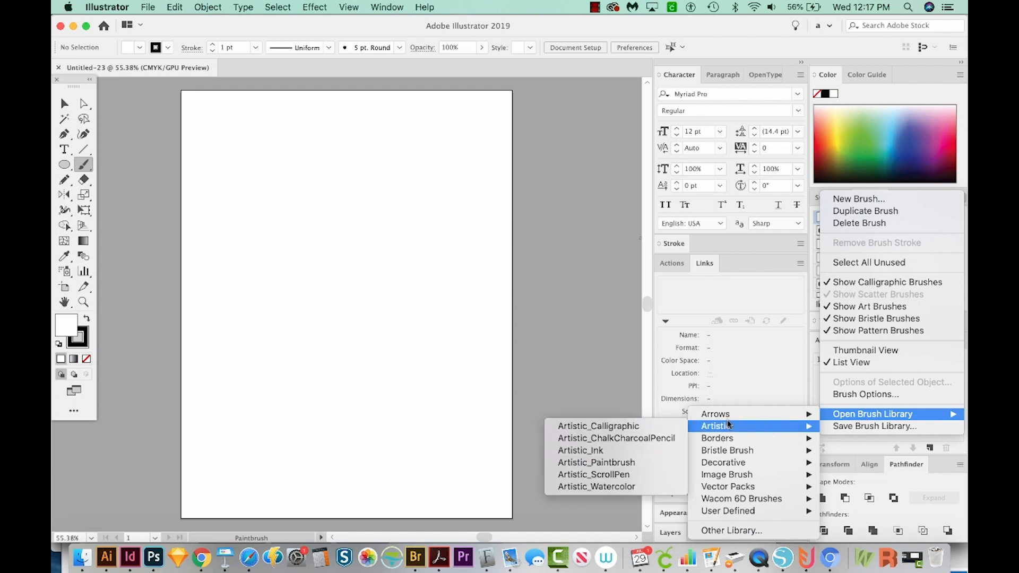
click(623, 429)
drag(630, 407, 615, 414)
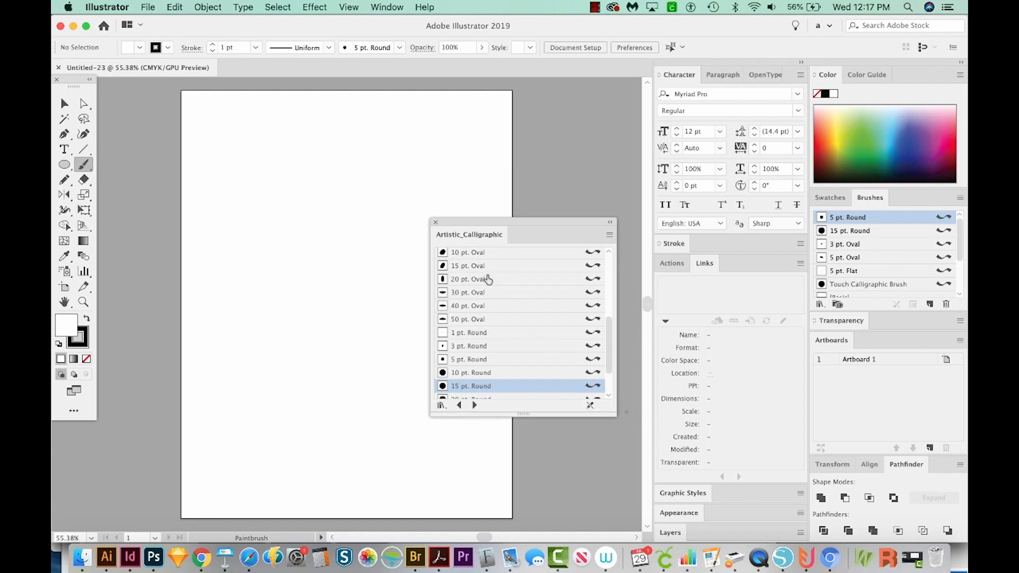
Choose the 15 pt. Round calligraphic brush and close the brush library
click(609, 235)
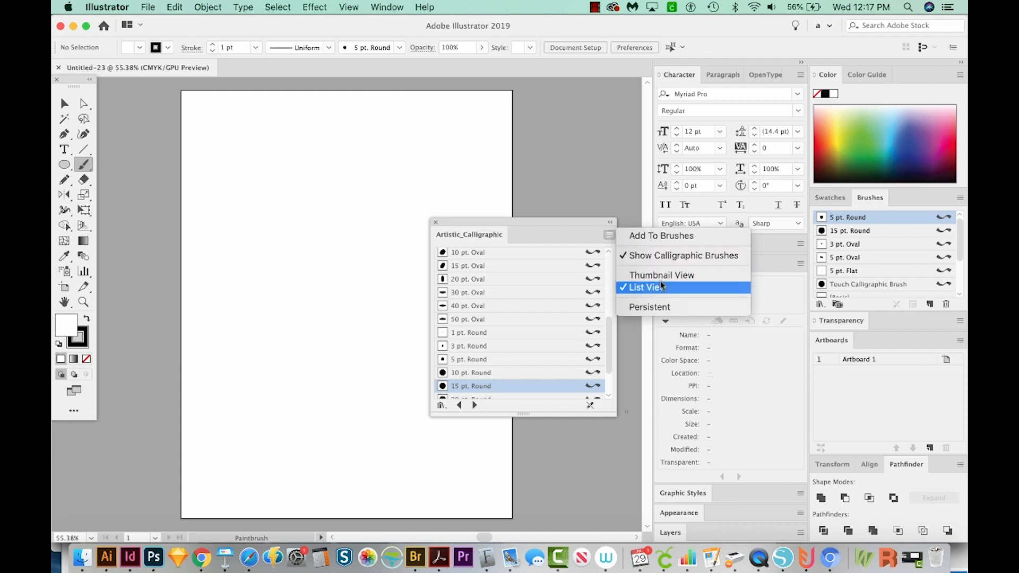
click(529, 222)
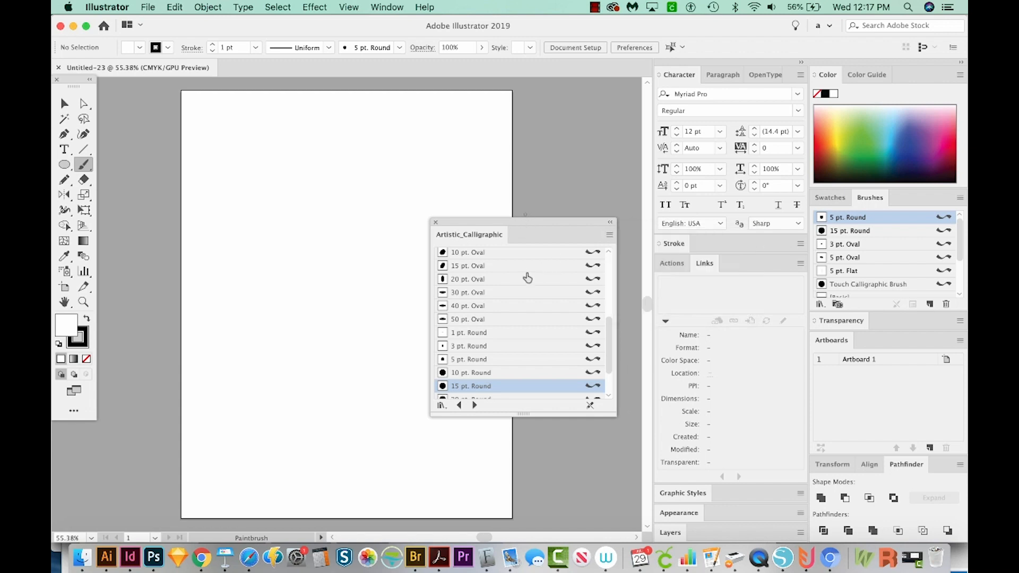
click(472, 391)
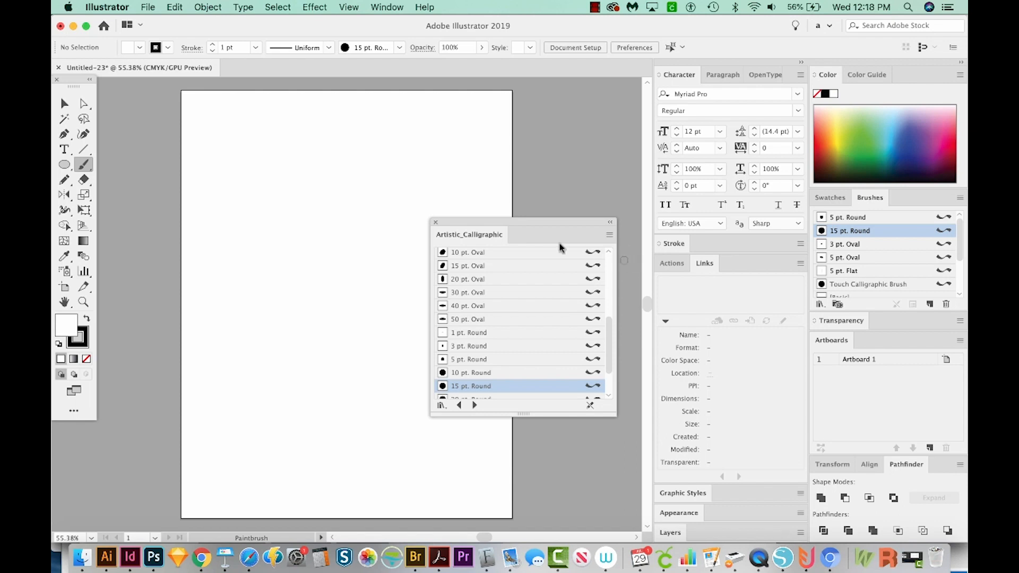
click(436, 222)
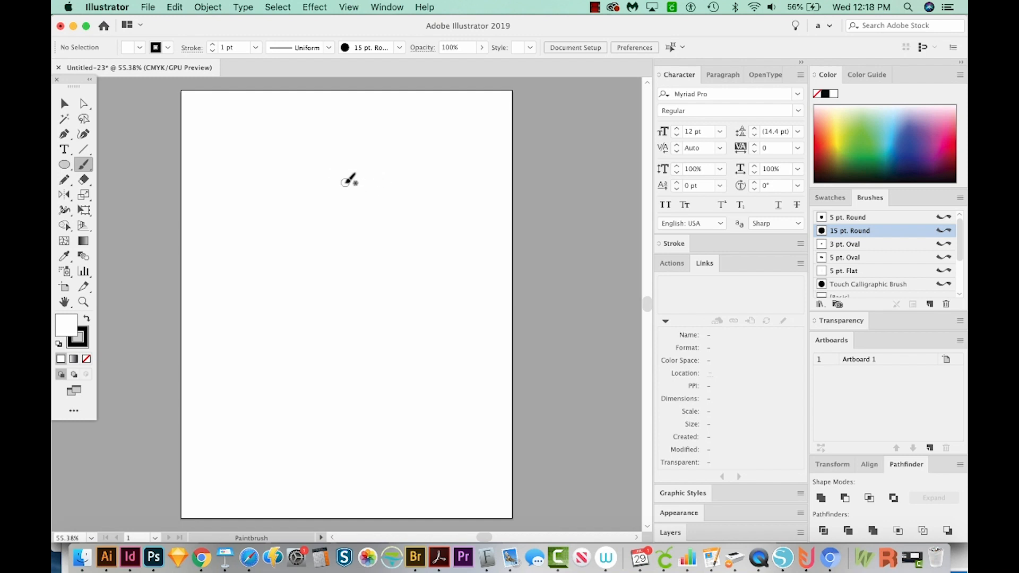
Paint a bow with two outer loops, a circular centre knot and a smaller inner loop on each side, using the smoothest Paintbrush fidelity
mouse_move(344, 183)
mouse_down()
mouse_move(385, 151)
mouse_move(422, 158)
mouse_move(409, 233)
mouse_move(383, 236)
mouse_move(348, 204)
mouse_move(352, 192)
mouse_up()
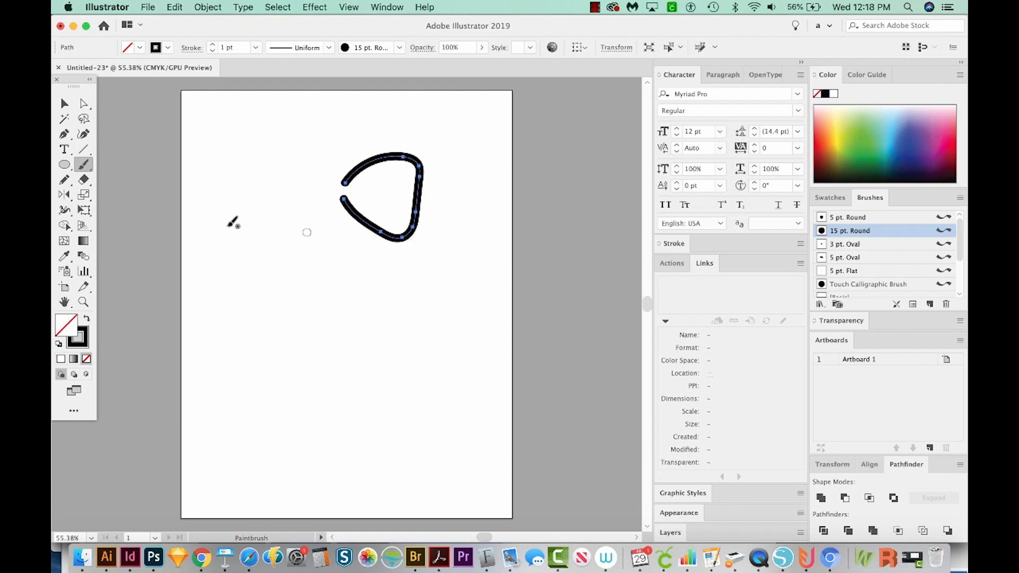
double_click(83, 166)
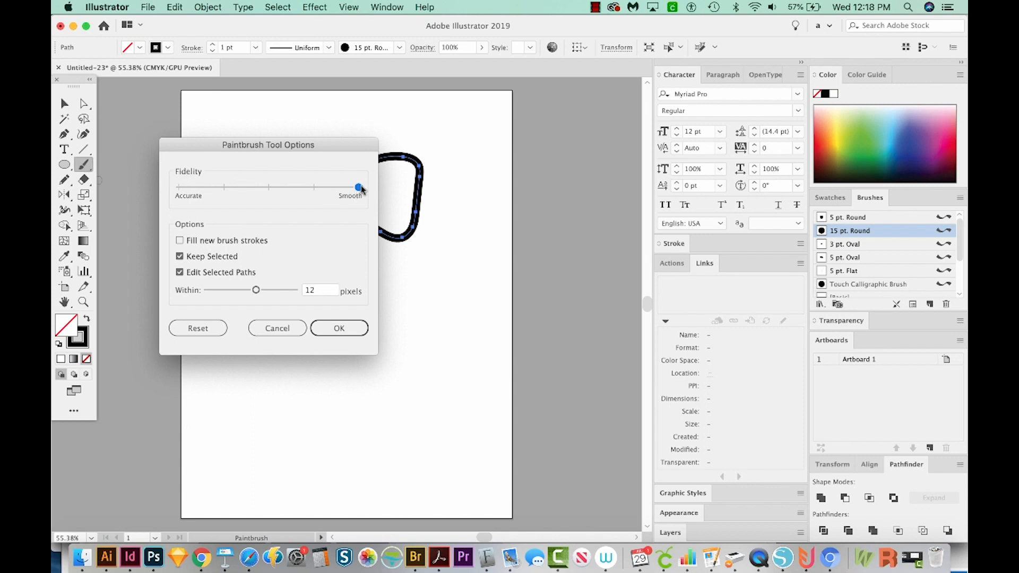
click(344, 328)
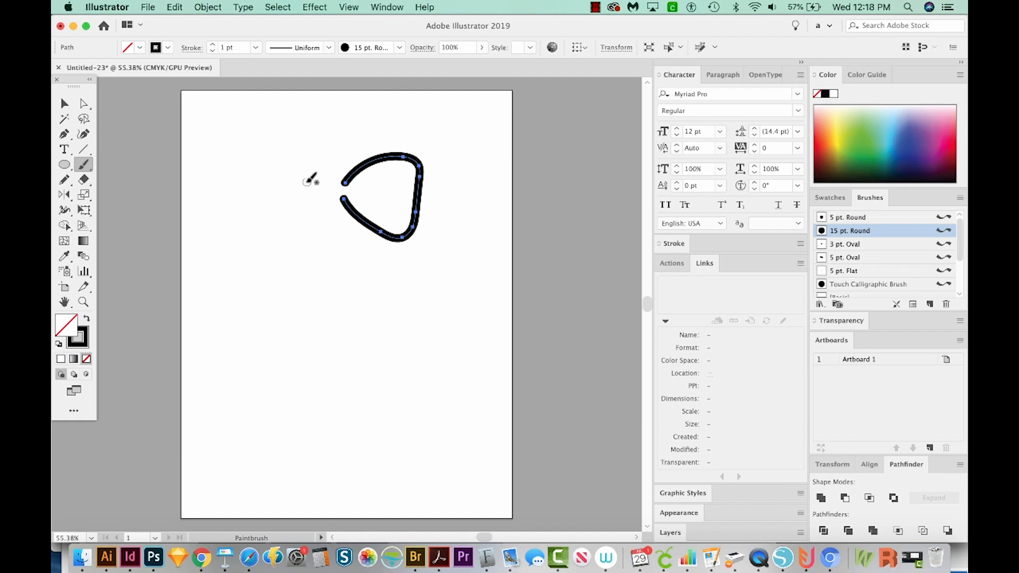
mouse_move(310, 182)
mouse_down()
mouse_move(272, 151)
mouse_move(238, 156)
mouse_move(234, 214)
mouse_move(253, 248)
mouse_move(312, 205)
mouse_up()
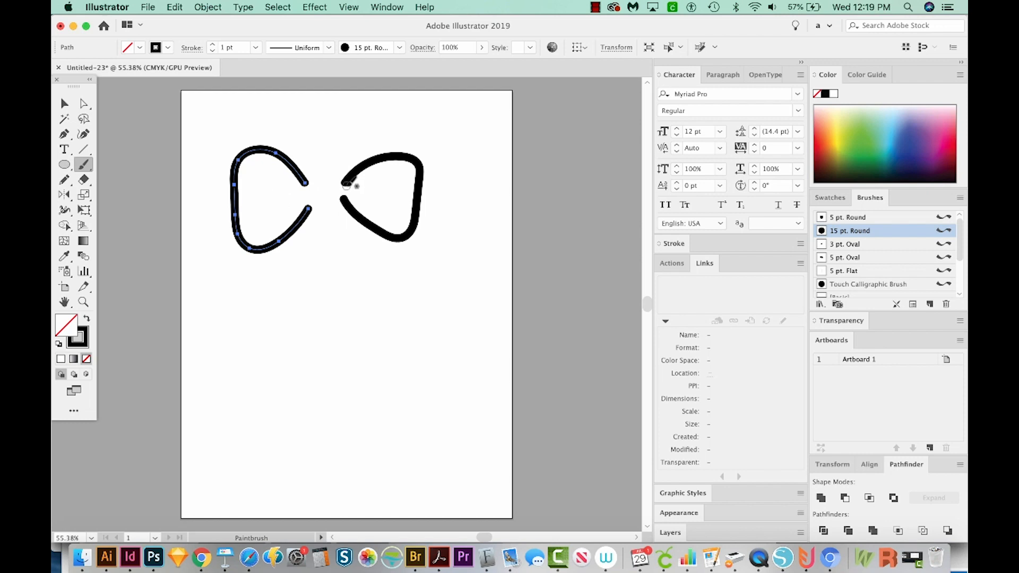
mouse_move(345, 182)
mouse_down()
mouse_move(311, 182)
mouse_move(313, 207)
mouse_move(332, 214)
mouse_move(347, 182)
mouse_up()
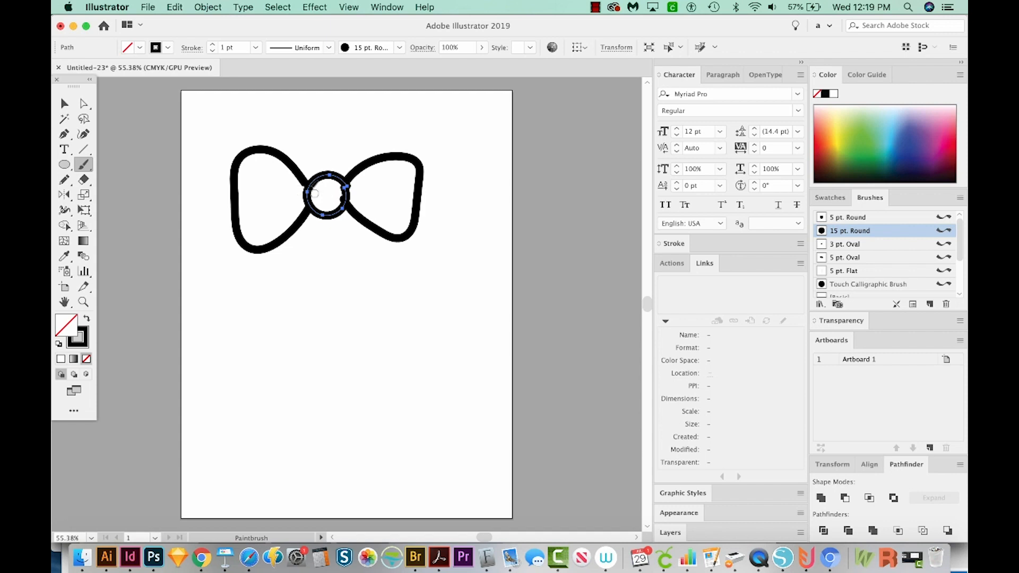
key(super+shift+a)
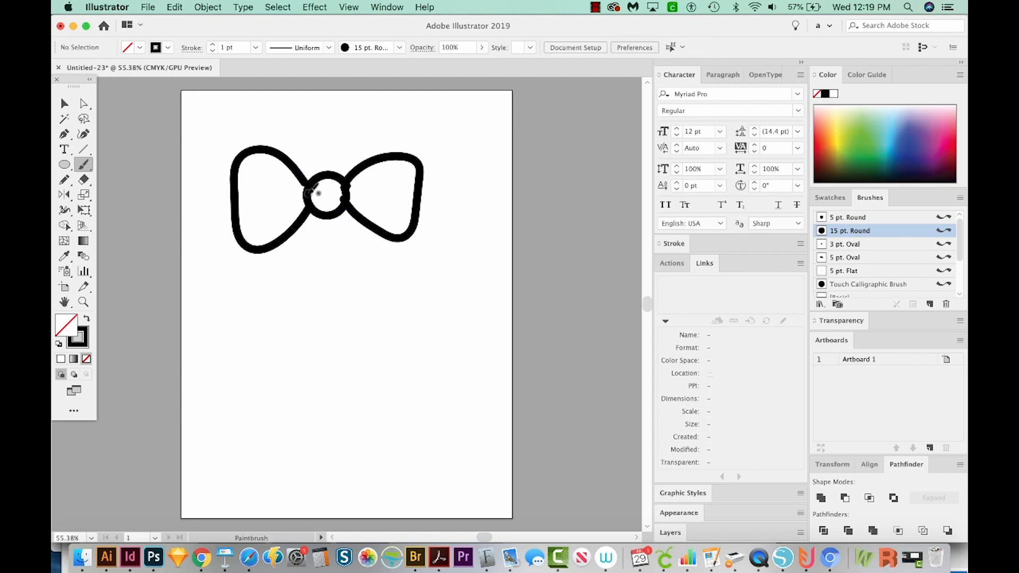
mouse_move(300, 184)
mouse_down()
mouse_move(258, 174)
mouse_move(267, 194)
mouse_move(260, 212)
mouse_move(397, 175)
mouse_move(399, 197)
mouse_move(374, 206)
mouse_move(345, 195)
mouse_up()
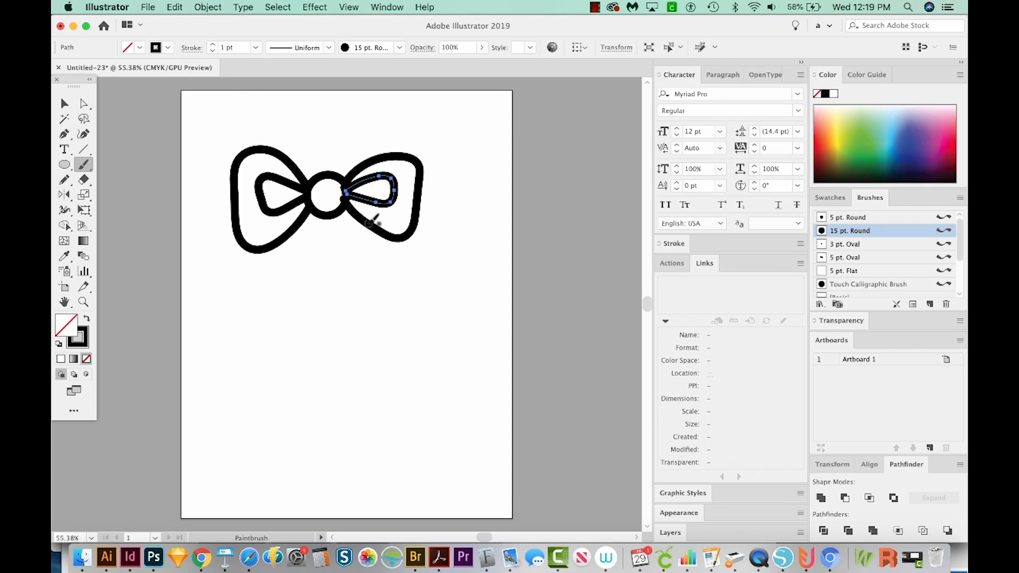
Erase the outer ends of both inner loops so each becomes two open crease lines, and deselect the artwork
key(shift+e)
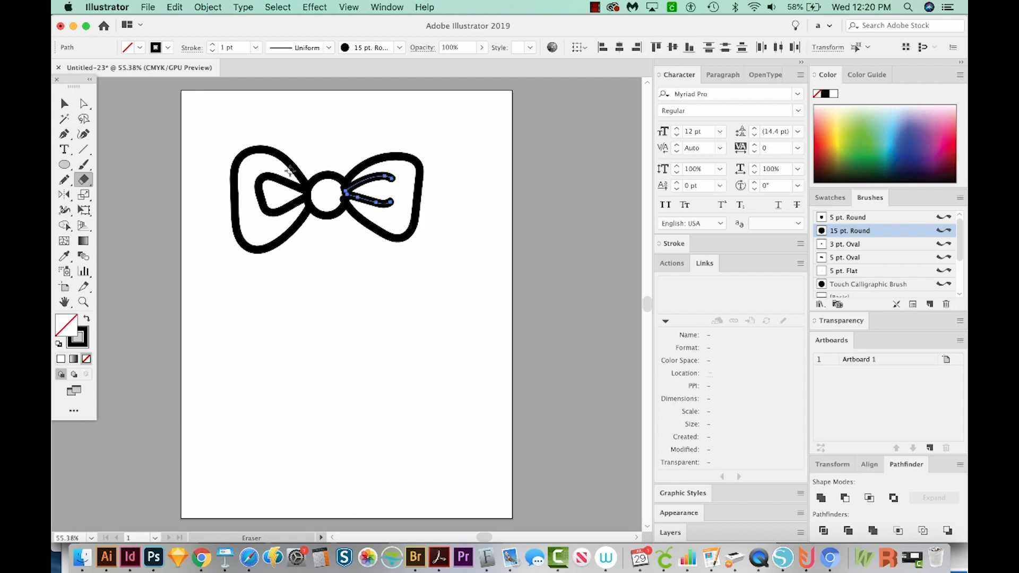
key(v)
click(265, 182)
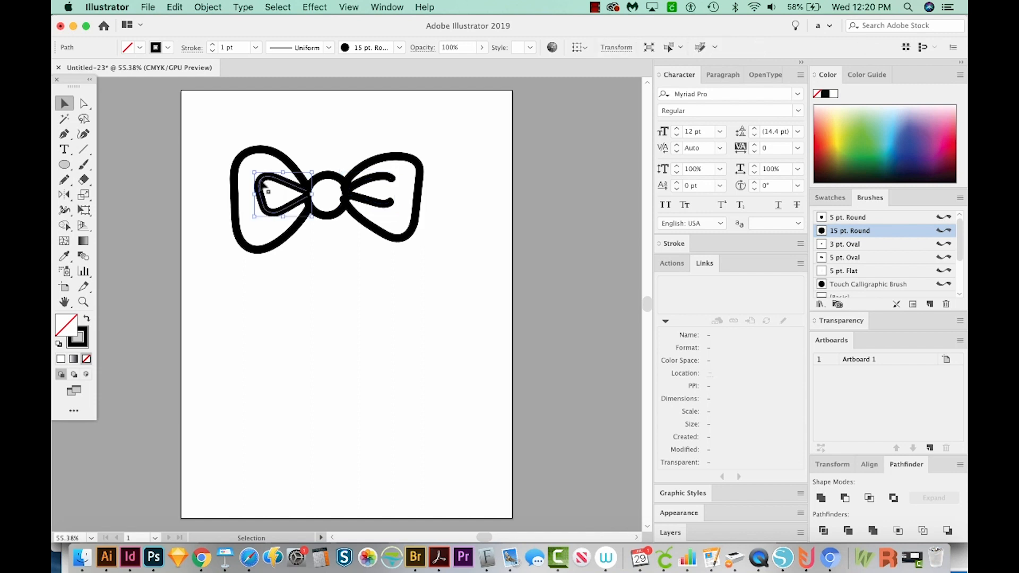
key(shift+e)
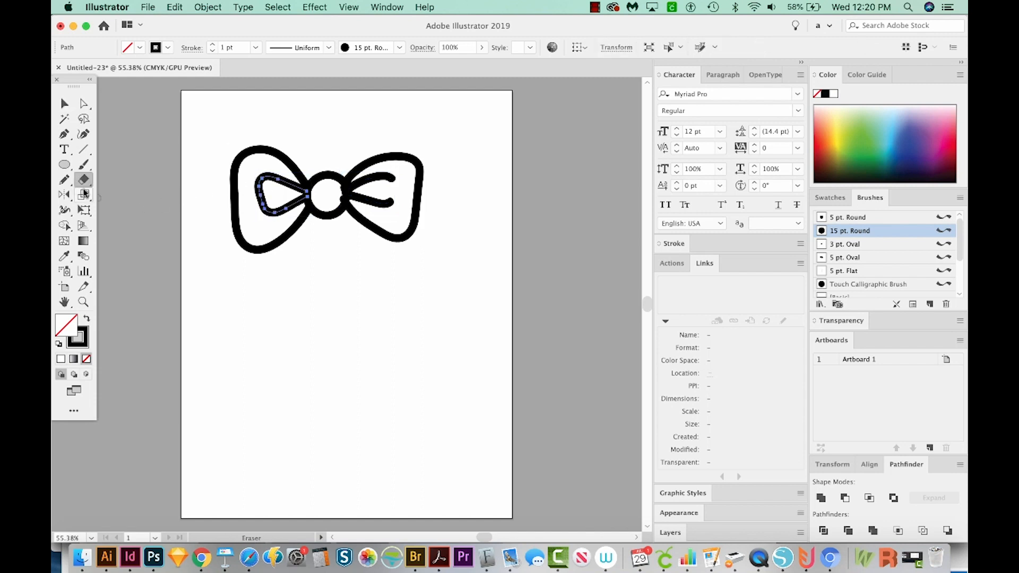
drag(252, 189, 259, 208)
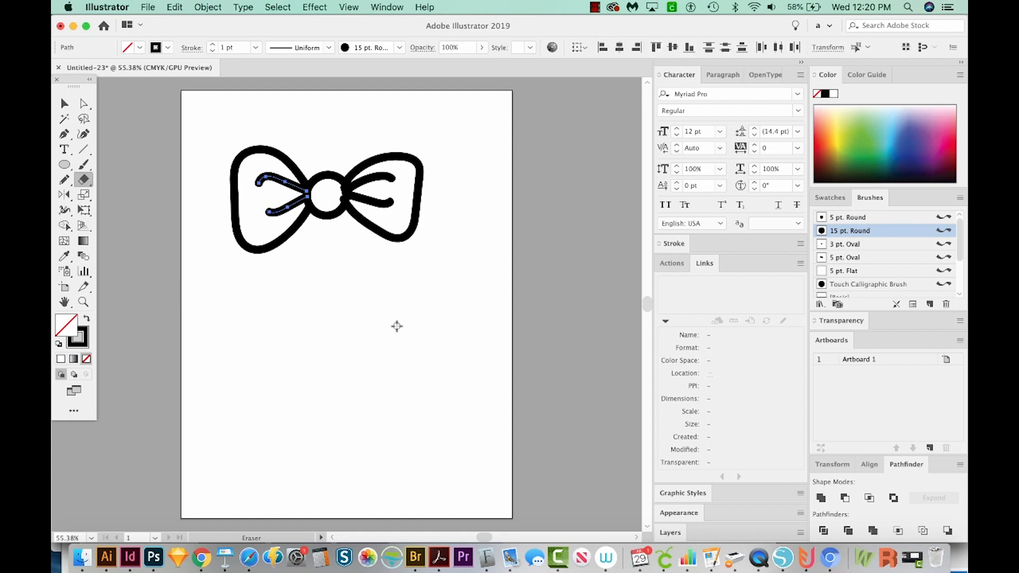
key(v)
click(343, 265)
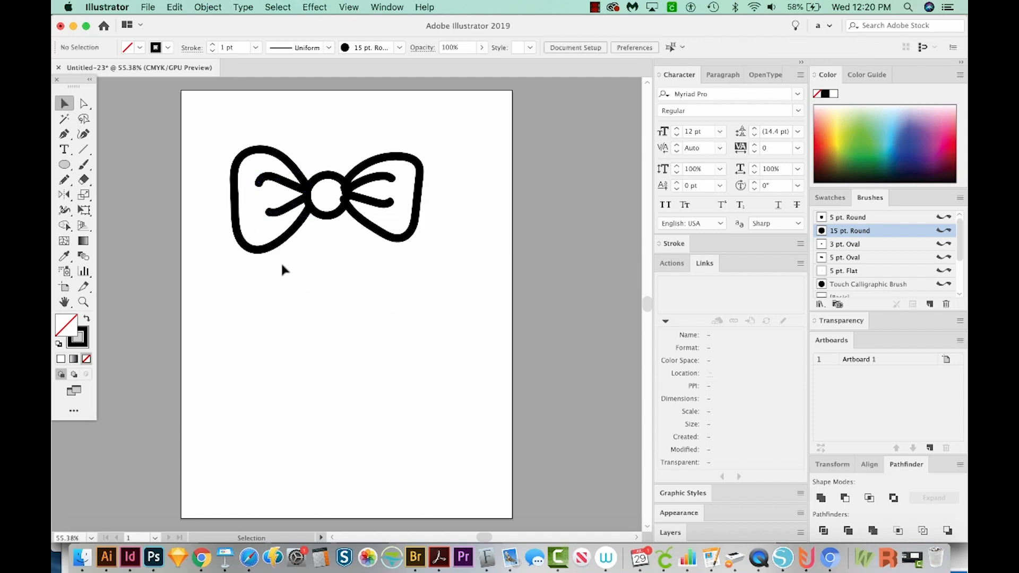
Reduce the height of the bow's left outer loop from below and above to match the right loop
click(251, 249)
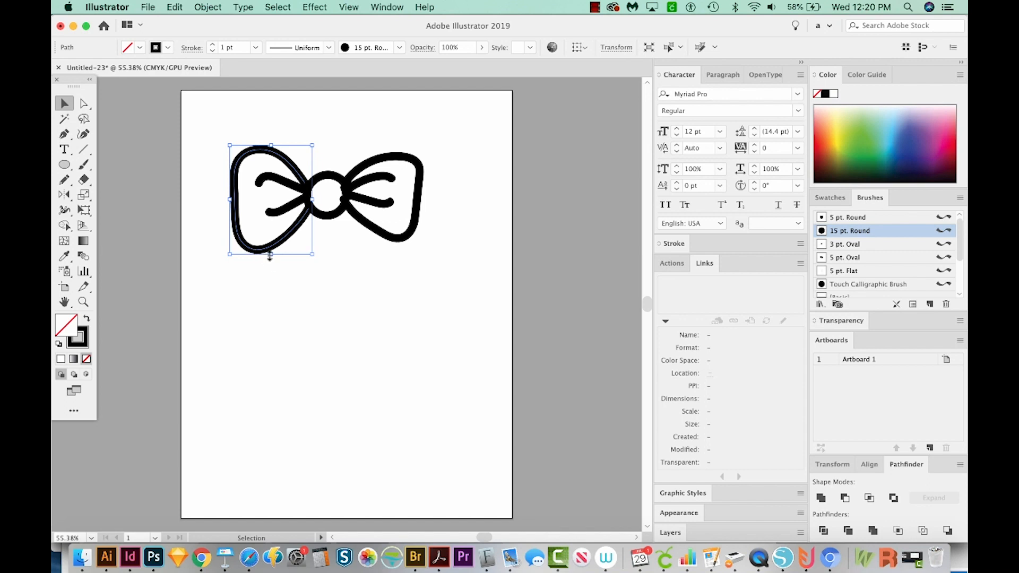
drag(272, 255, 271, 245)
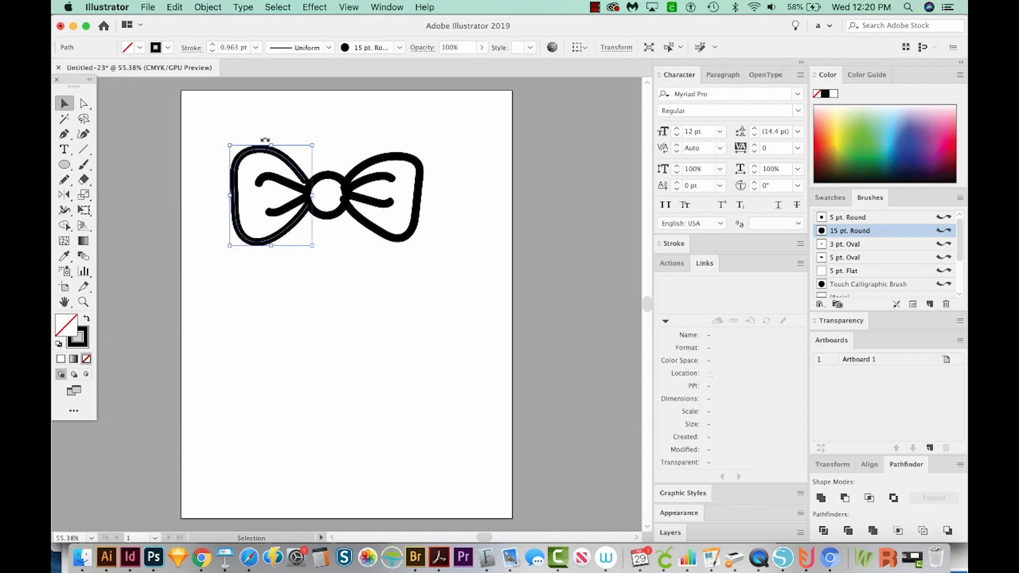
drag(272, 143, 272, 148)
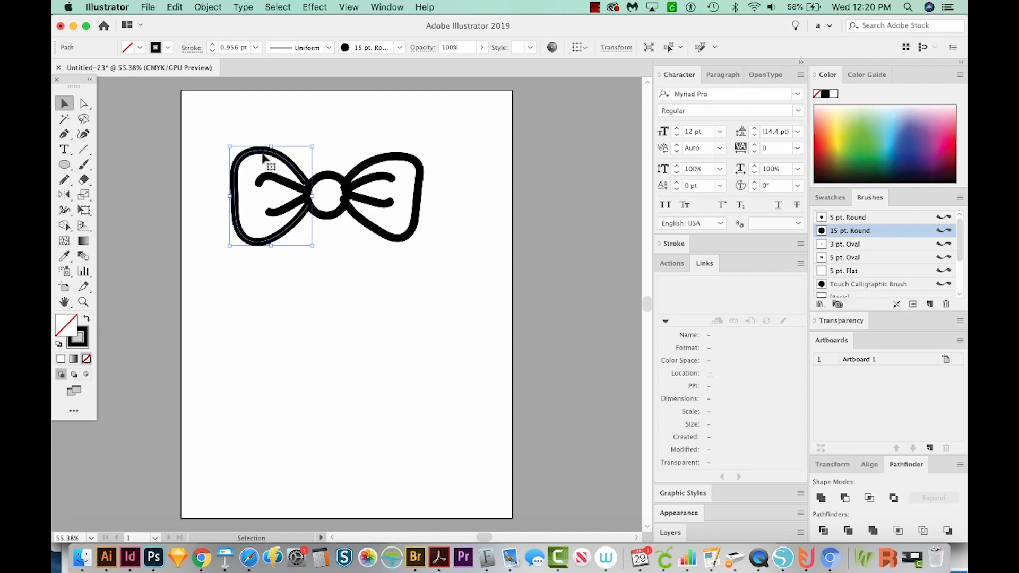
click(324, 354)
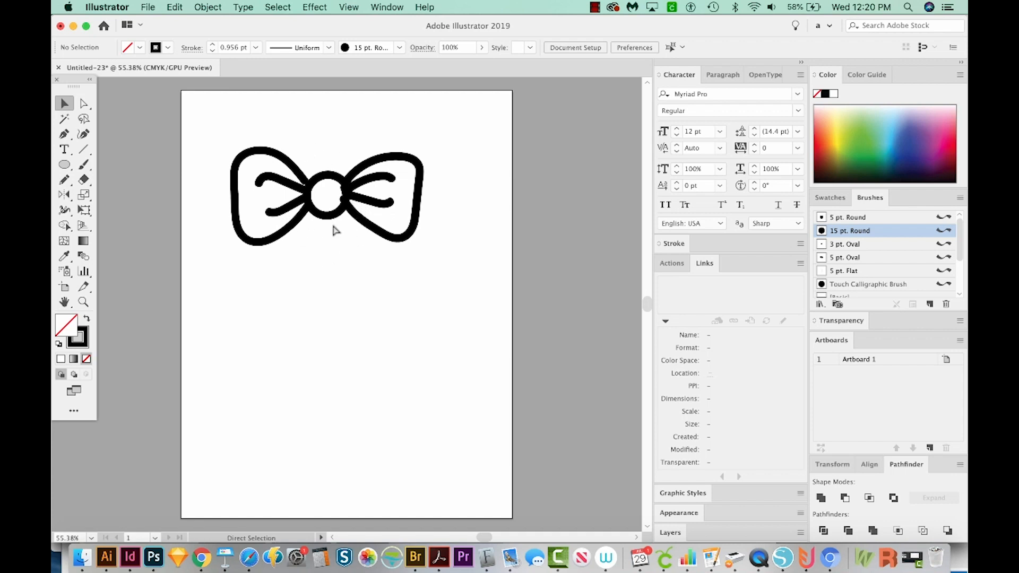
In outline view, move the inner ends of the left loop's upper stroke and the lower left crease to the knot circle's edge
key(super+y)
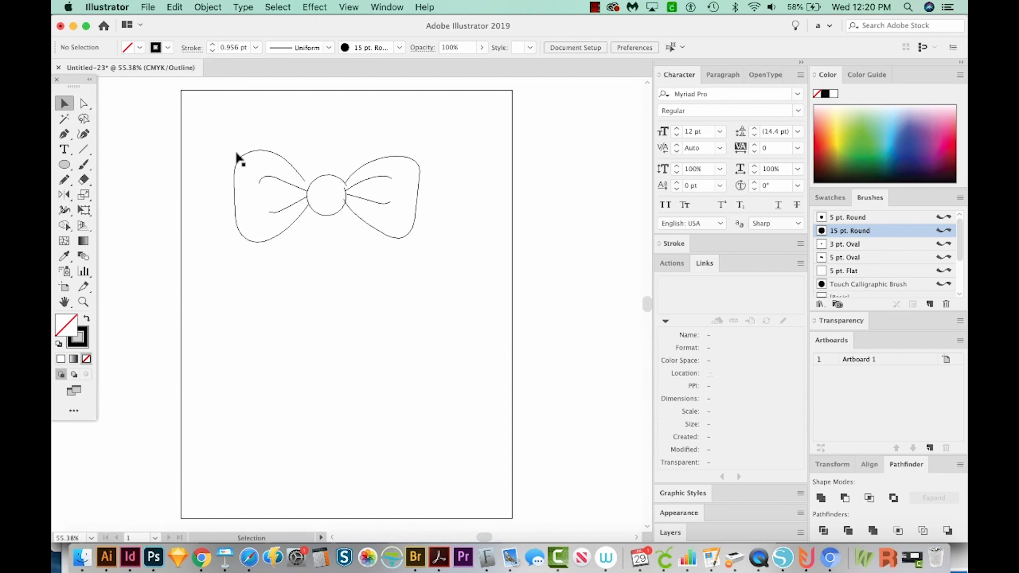
key(z)
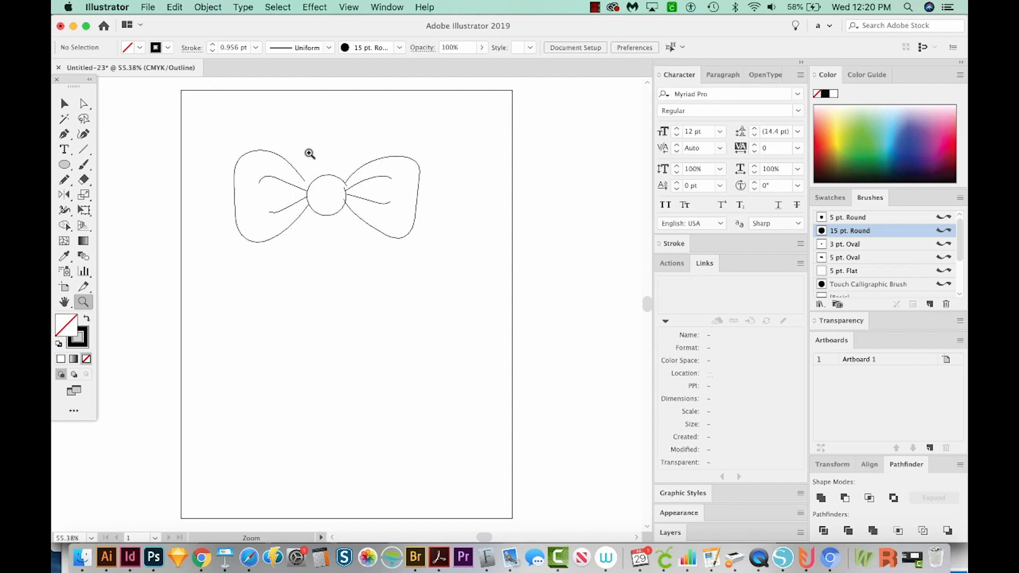
drag(276, 142, 369, 244)
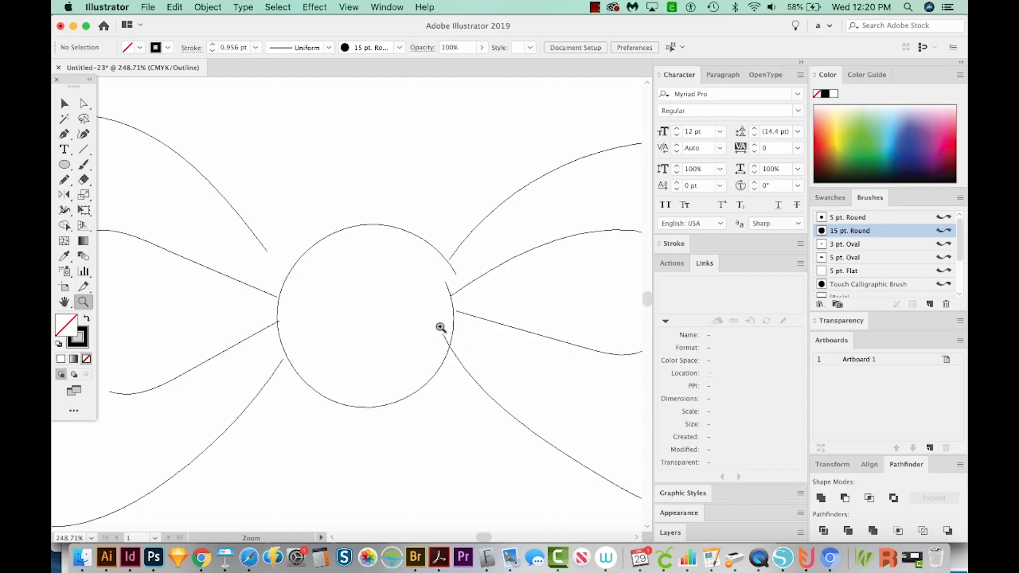
key(v)
key(super+y)
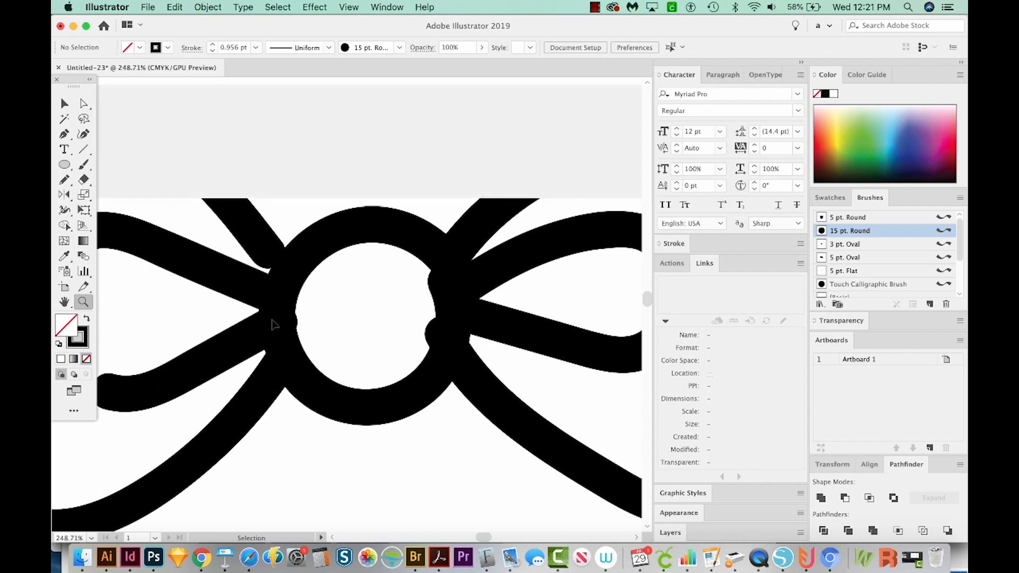
key(super+y)
key(a)
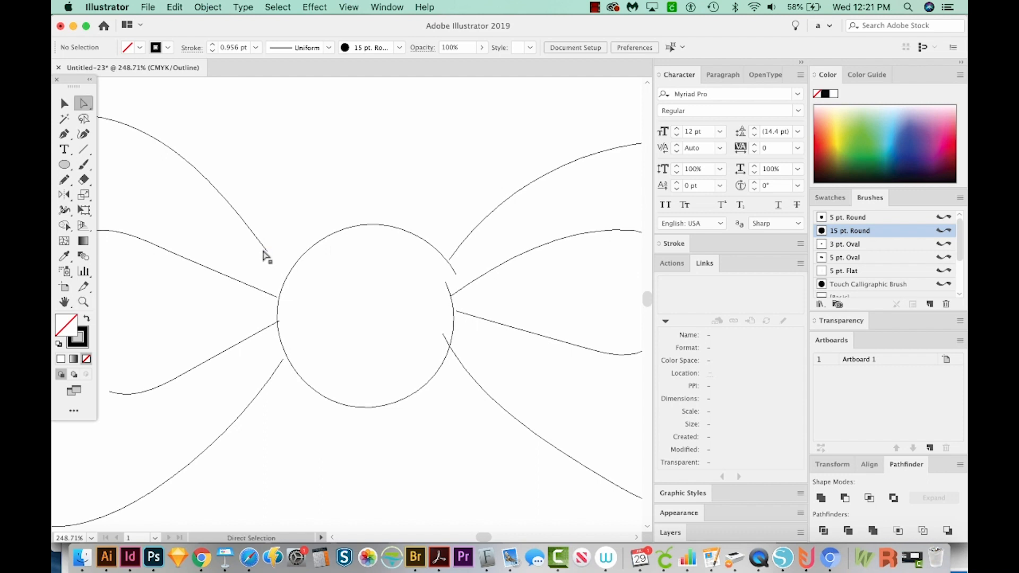
click(268, 253)
drag(268, 253, 286, 264)
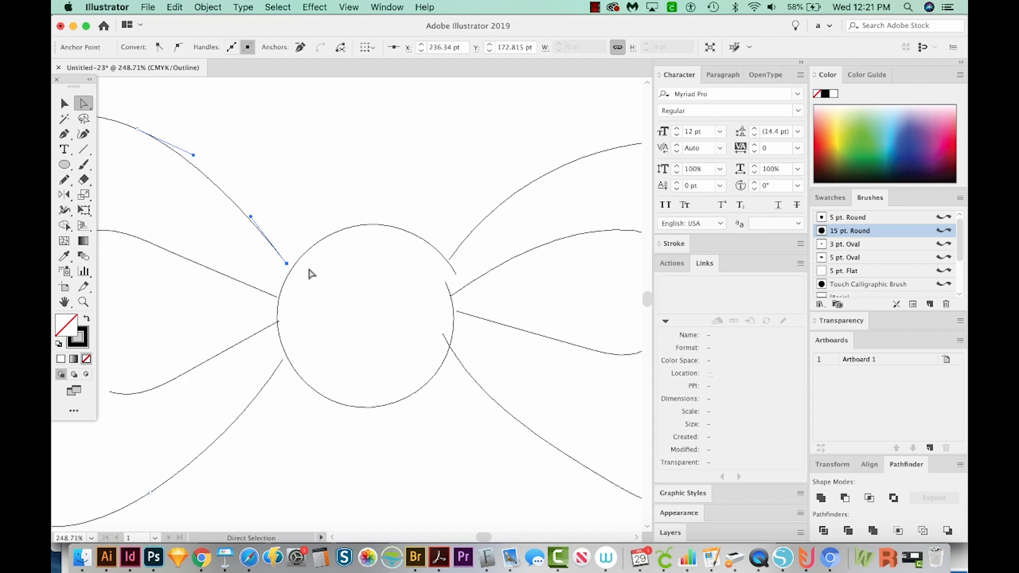
drag(279, 321, 274, 325)
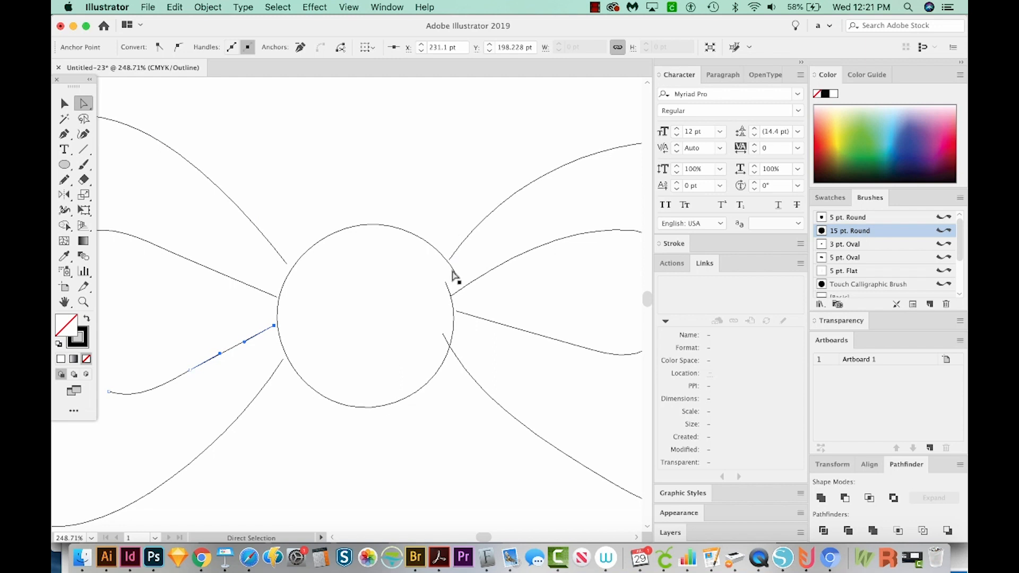
Close the gap in the knot circle, move the right-hand stroke ends out to its edge, and return to preview mode
drag(454, 276, 453, 350)
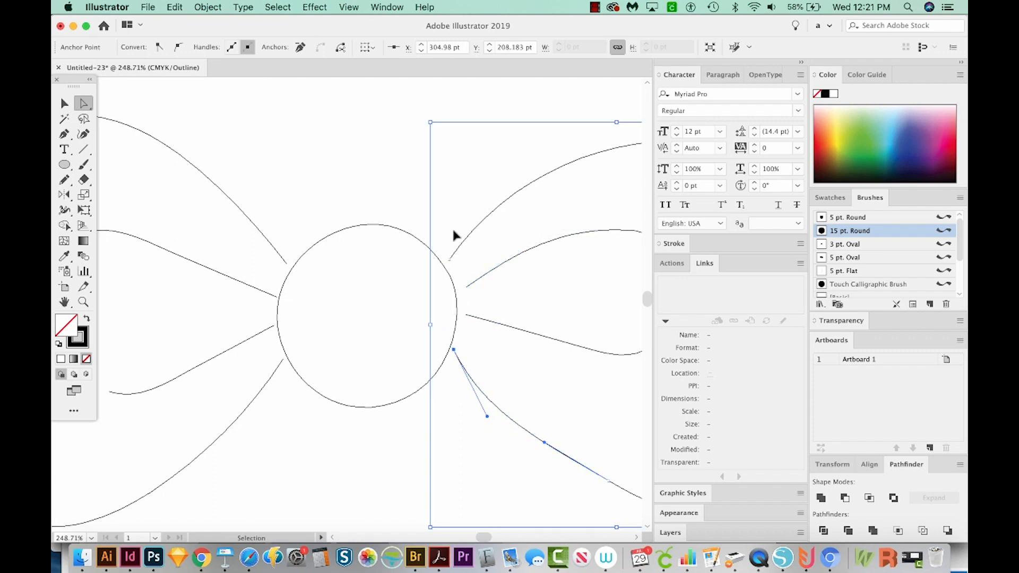
key(super+y)
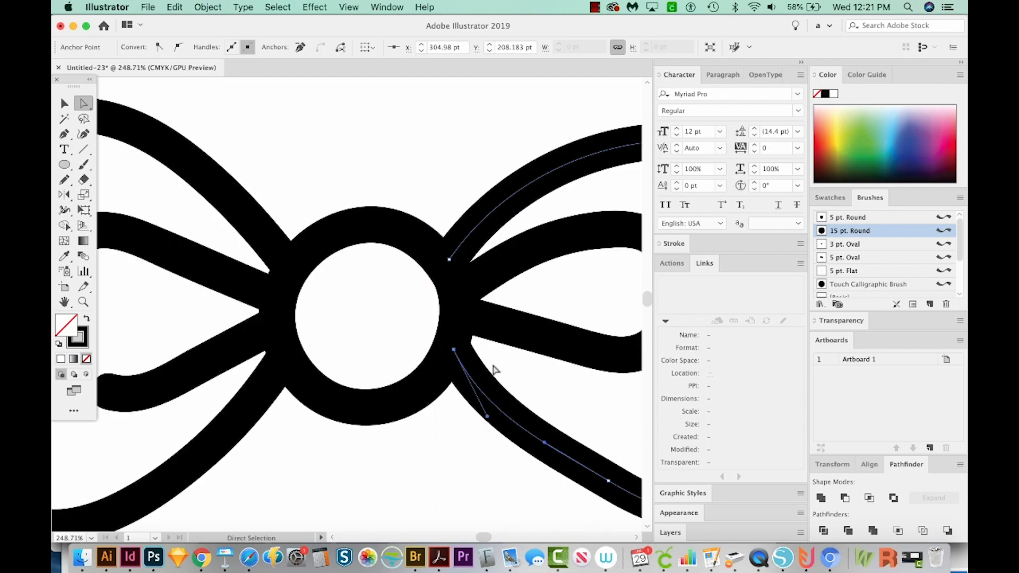
key(super+minus)
key(super+minus)
key(super+minus)
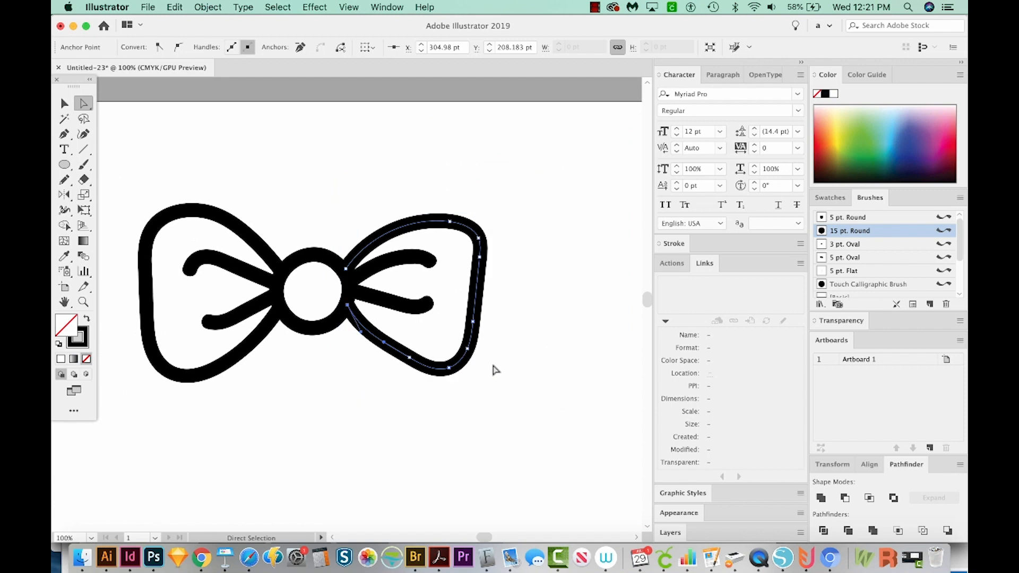
drag(437, 408, 500, 429)
key(v)
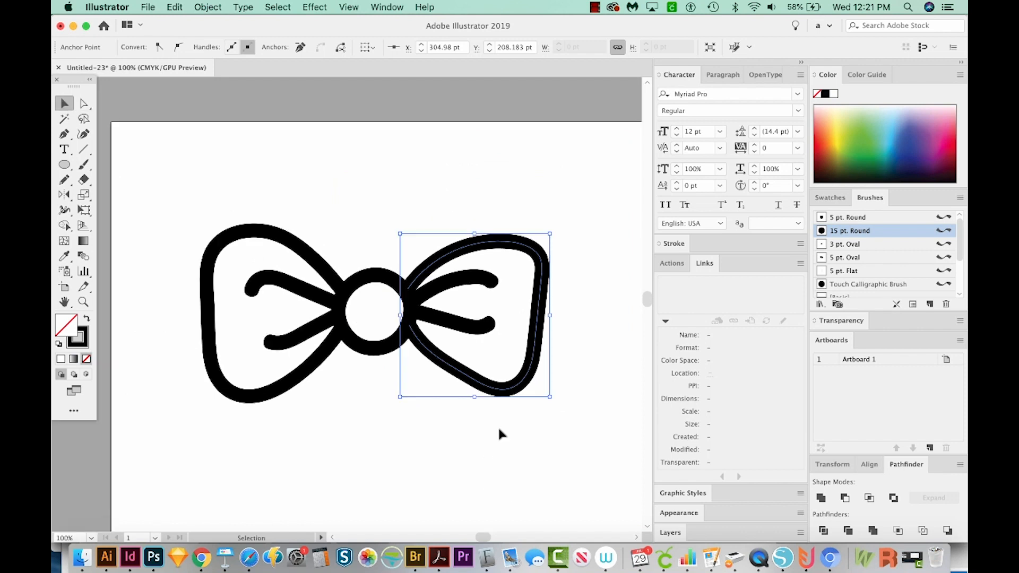
drag(552, 181, 197, 430)
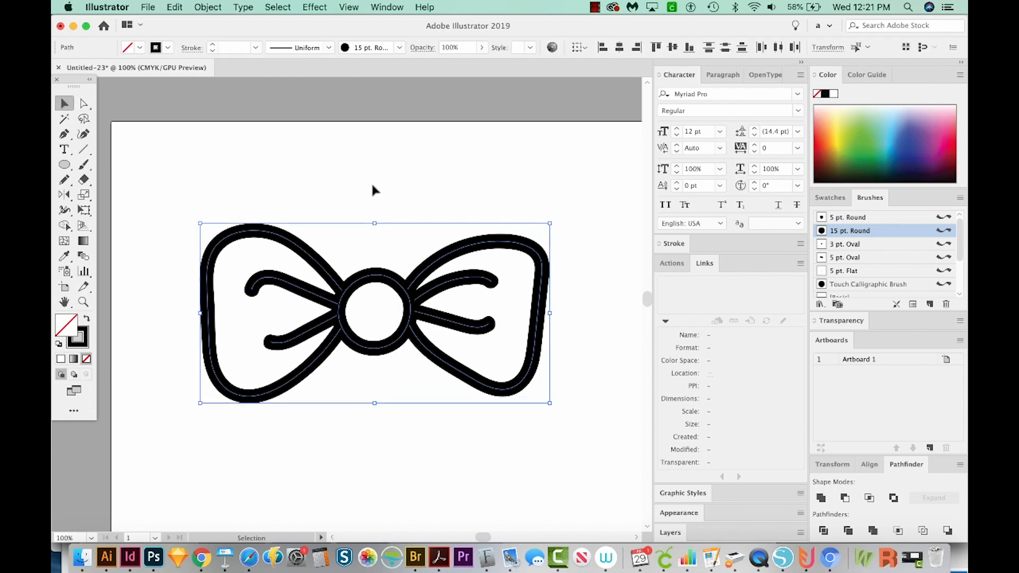
click(435, 174)
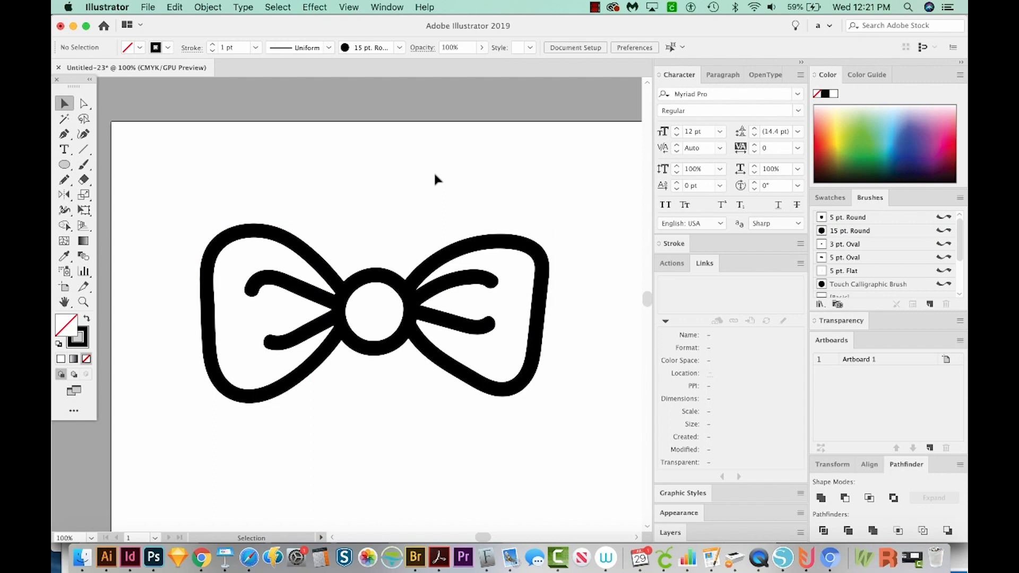
Swap the fill and stroke of the whole bow and set its fill to green
key(super)
key(super)
key(super+a)
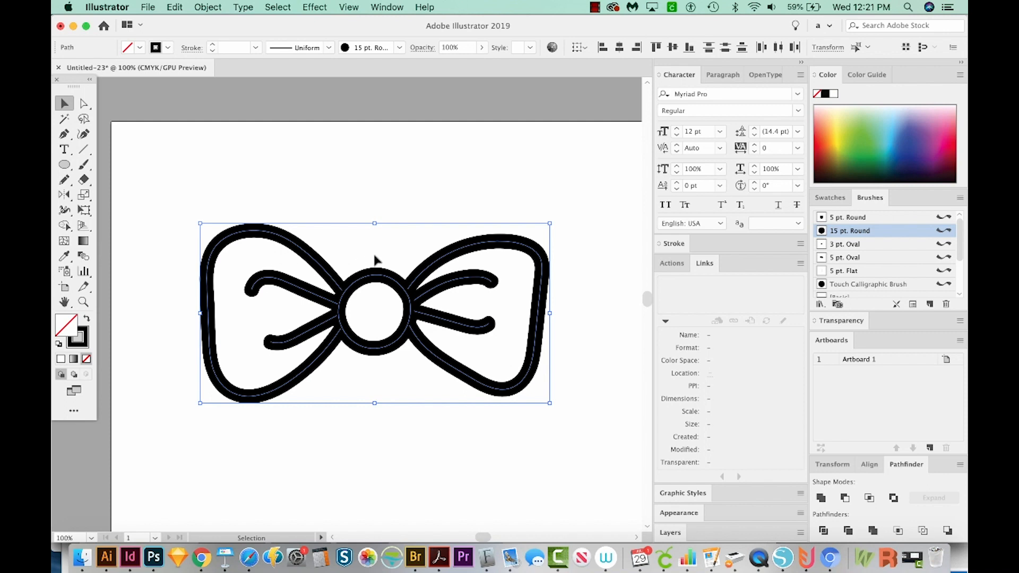
click(87, 320)
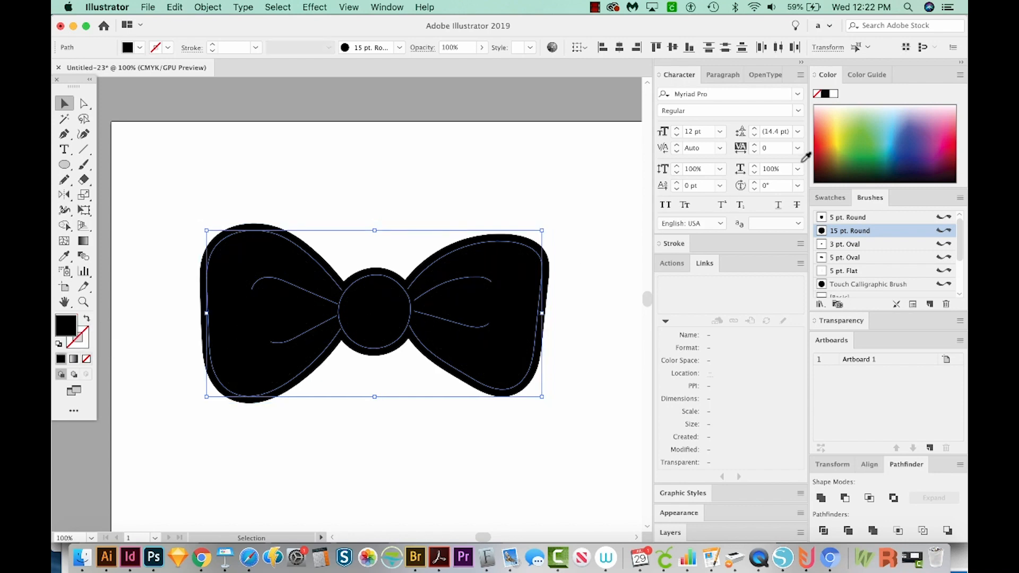
click(863, 126)
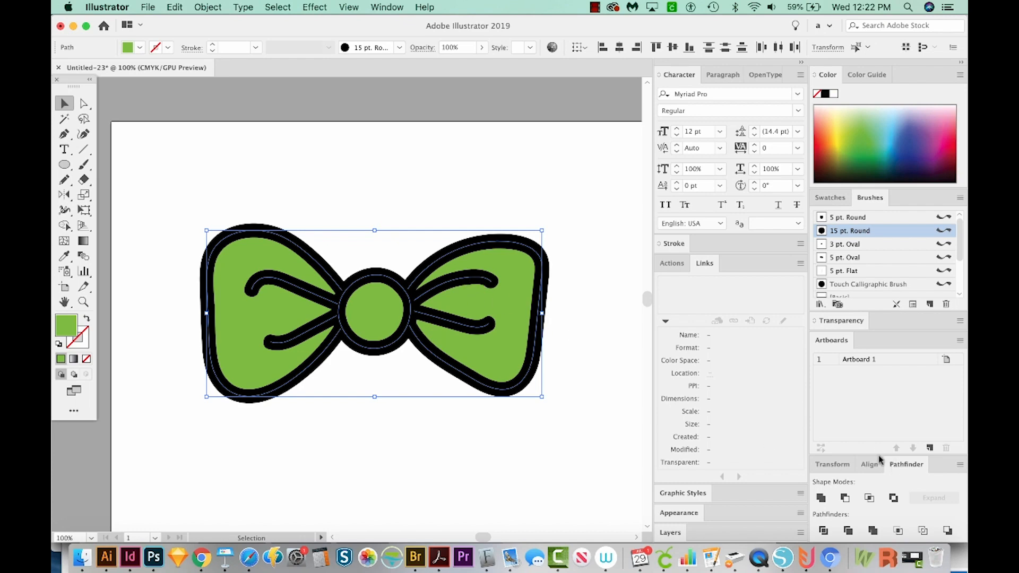
Unite the selected bow paths with the Pathfinder and deselect the artwork
click(820, 499)
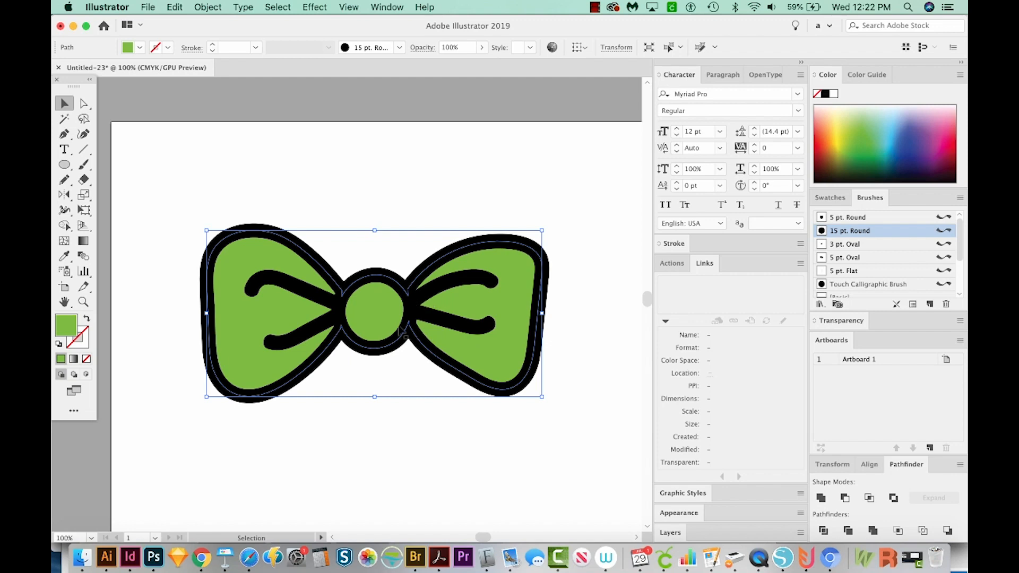
click(518, 422)
drag(590, 404, 540, 402)
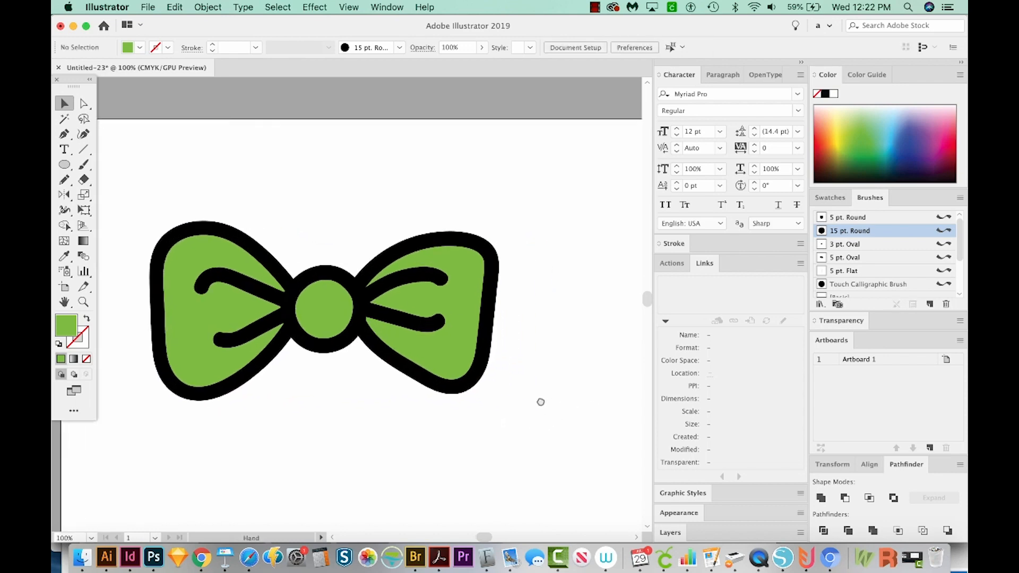
Draw a square about 23 pt wide beside the bow's right loop and fill it with bright red
key(m)
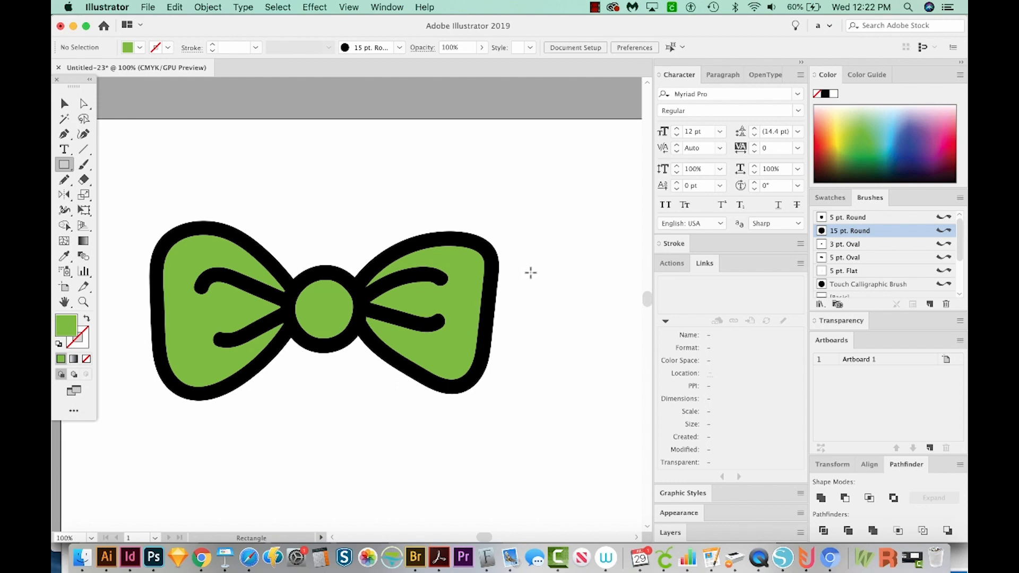
drag(531, 273, 553, 296)
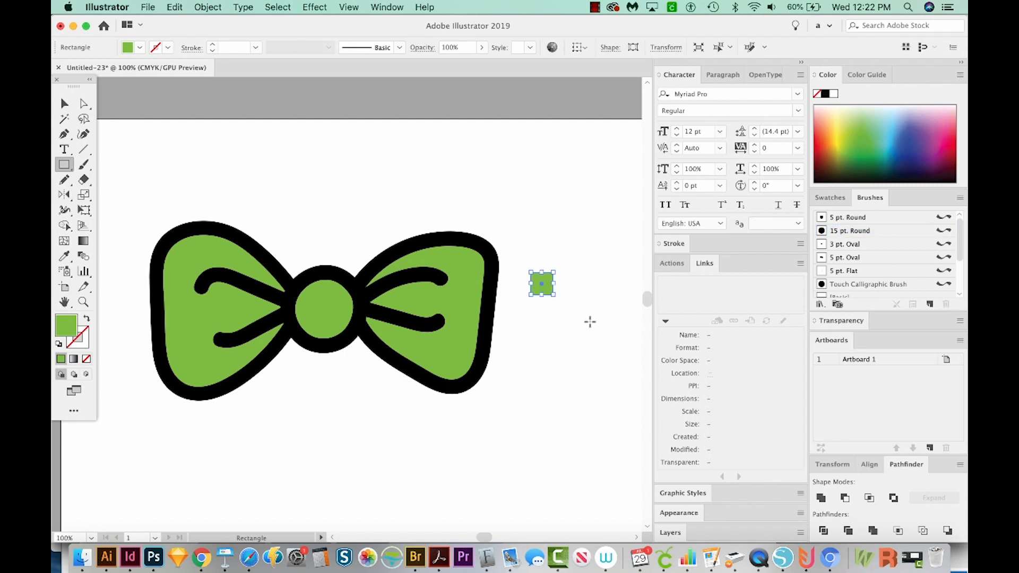
double_click(64, 327)
click(242, 113)
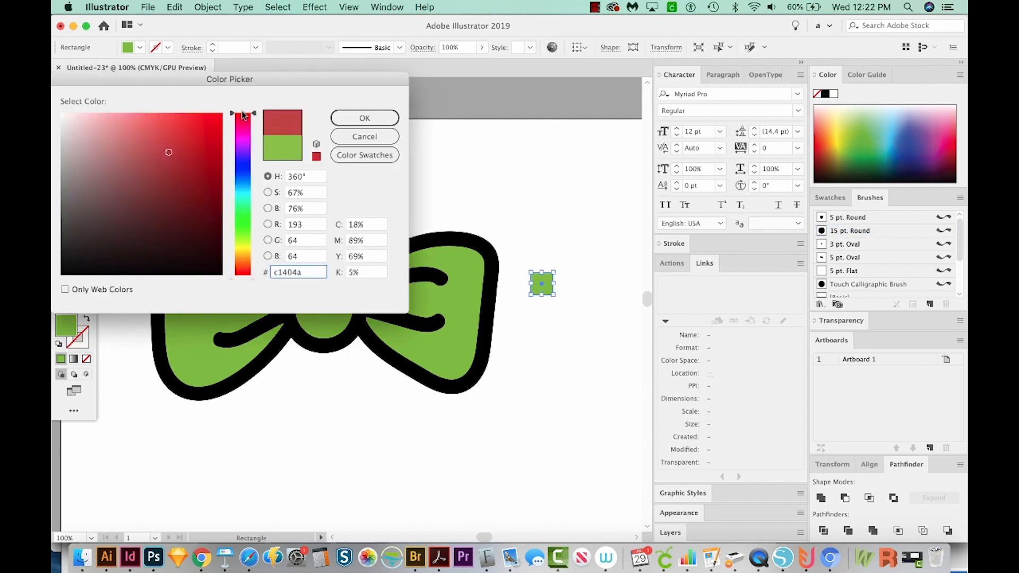
drag(212, 114, 215, 113)
click(380, 119)
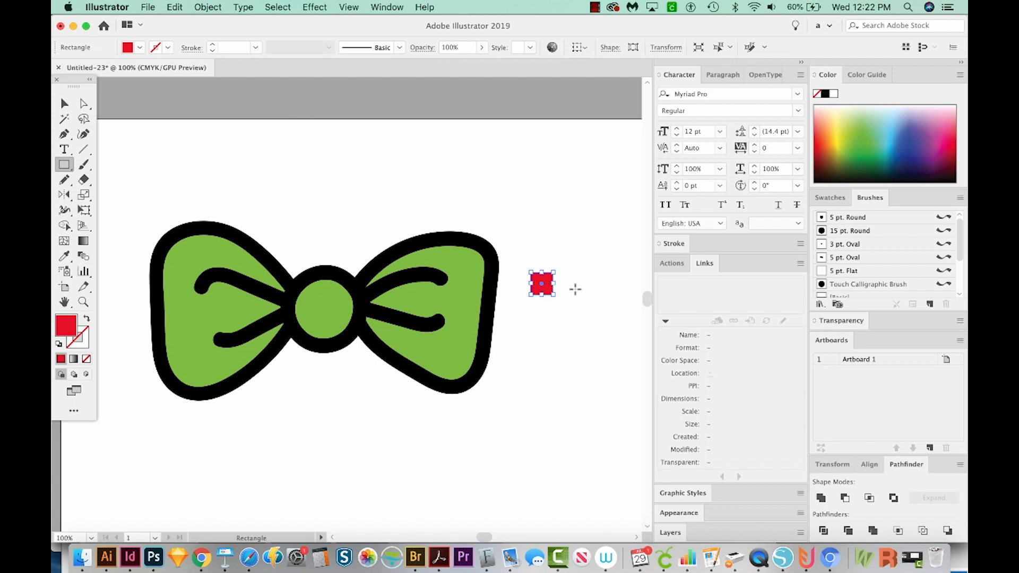
Draw a small circle inside the red square, fill it with white, and deselect it
key(l)
drag(536, 279, 547, 289)
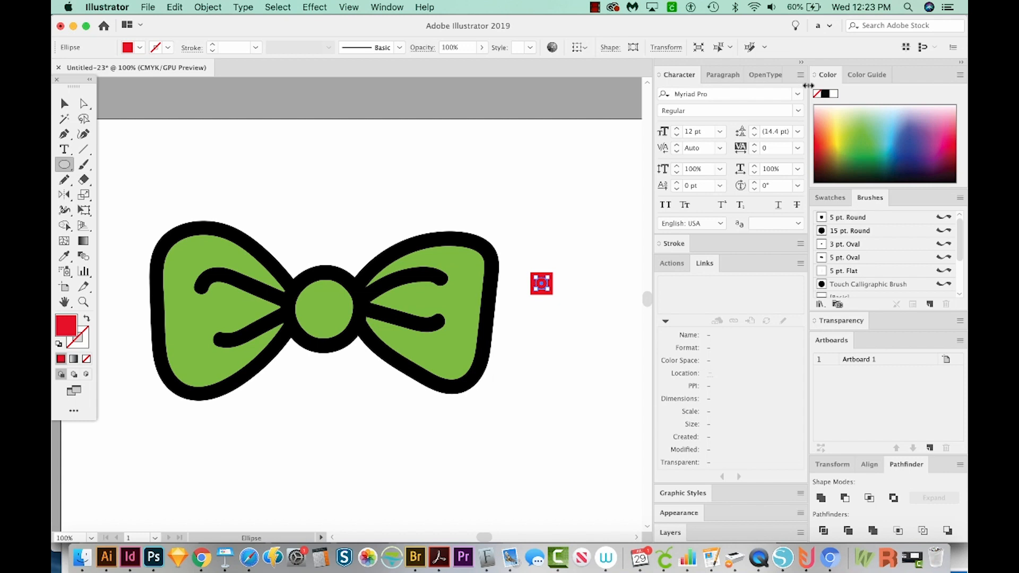
click(834, 94)
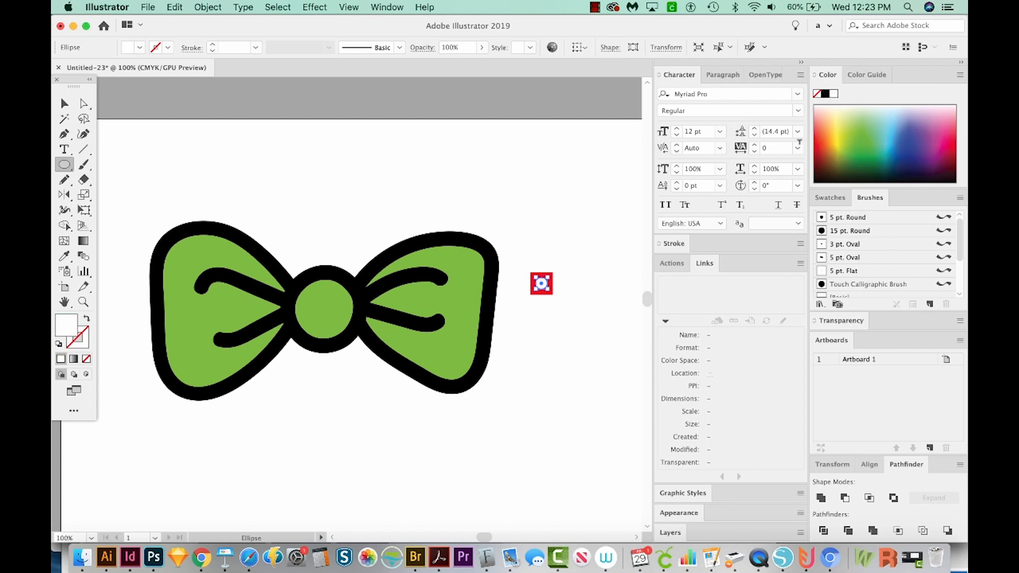
key(v)
click(540, 322)
drag(540, 322, 501, 334)
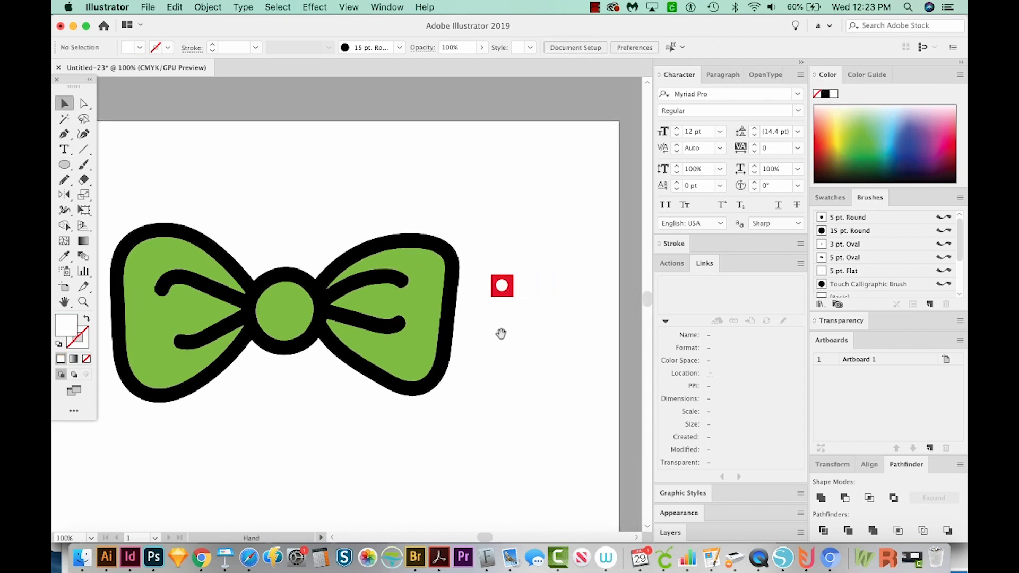
Select the red square and white circle together and choose Align to Selection as their alignment reference
drag(553, 250, 489, 317)
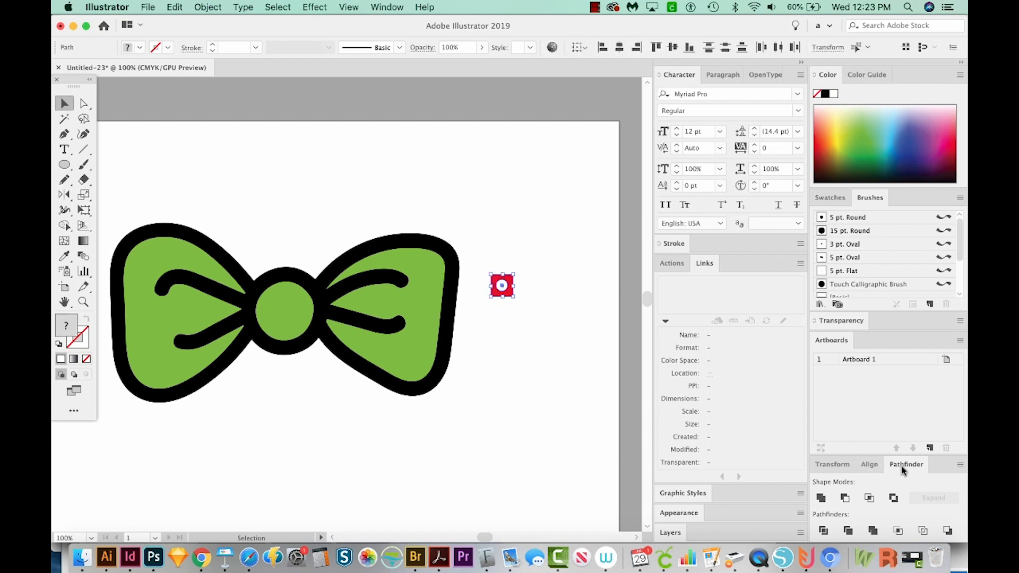
click(871, 465)
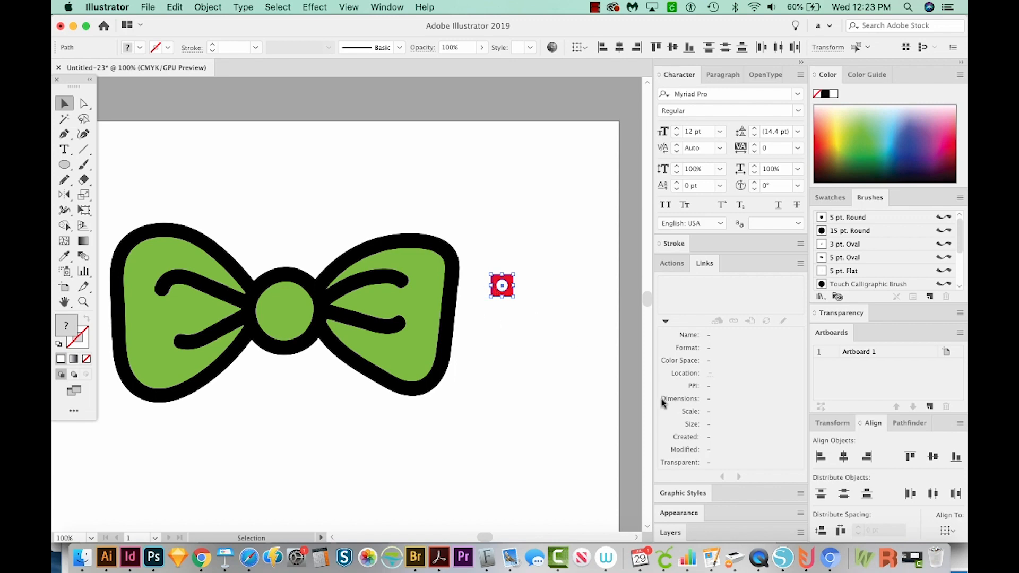
click(953, 533)
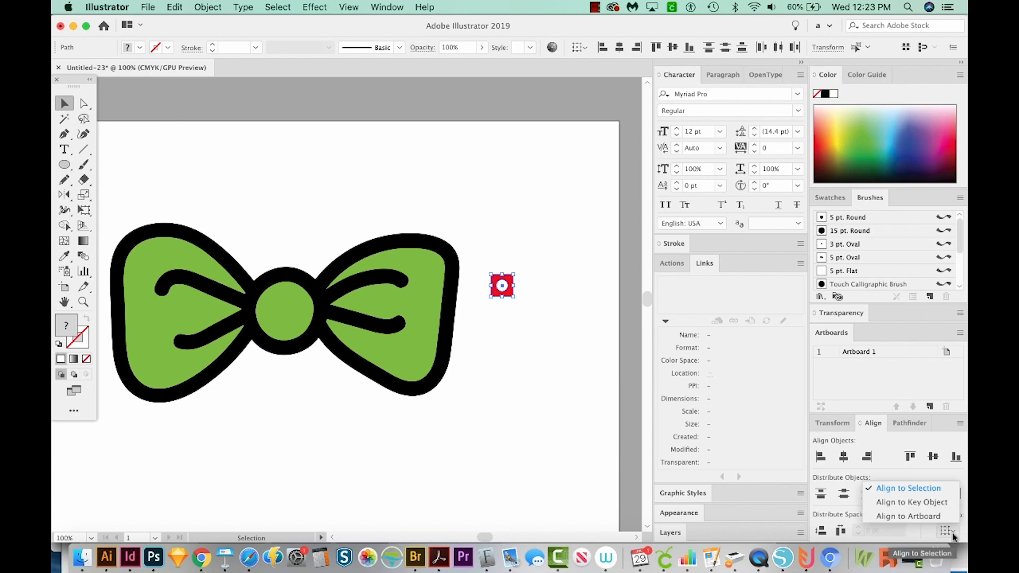
click(926, 488)
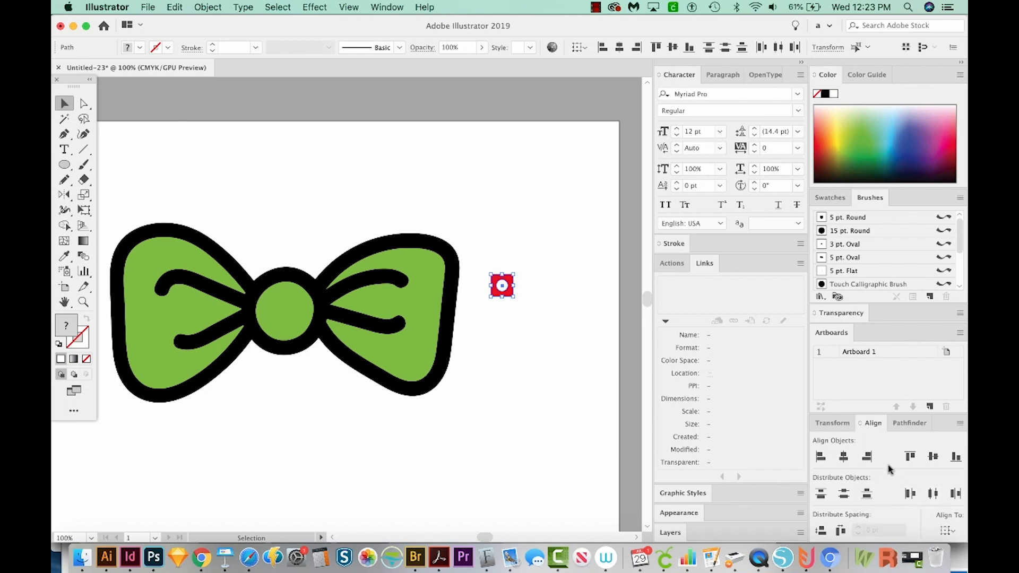
click(960, 424)
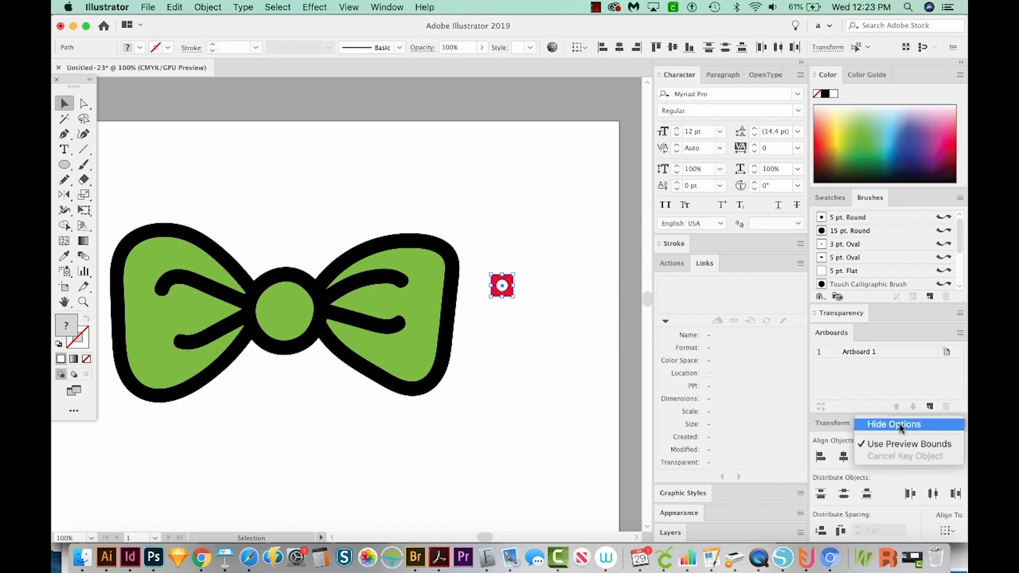
click(570, 396)
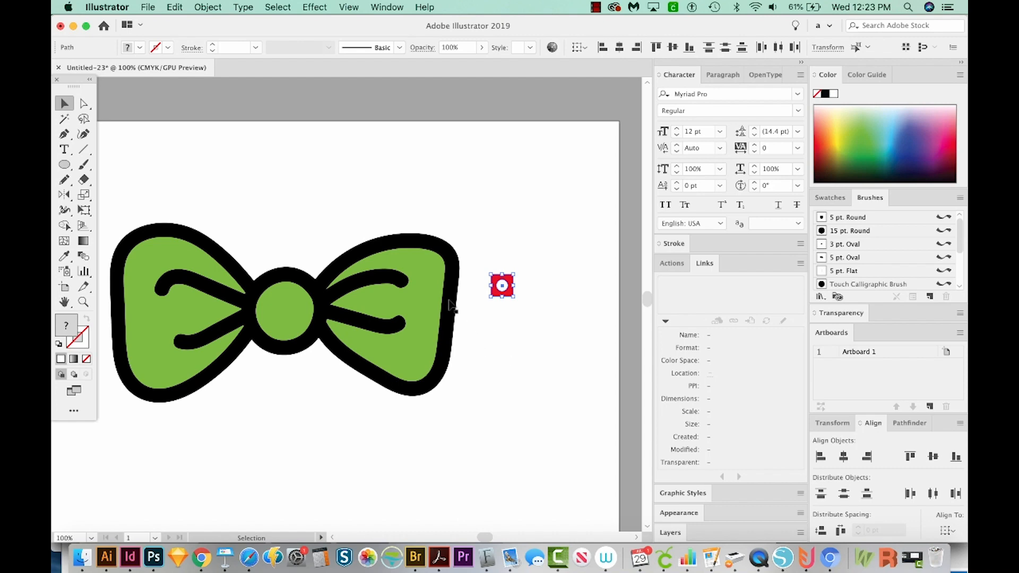
Make a pattern swatch from the selected red square and white circle and continue into pattern editing
click(207, 7)
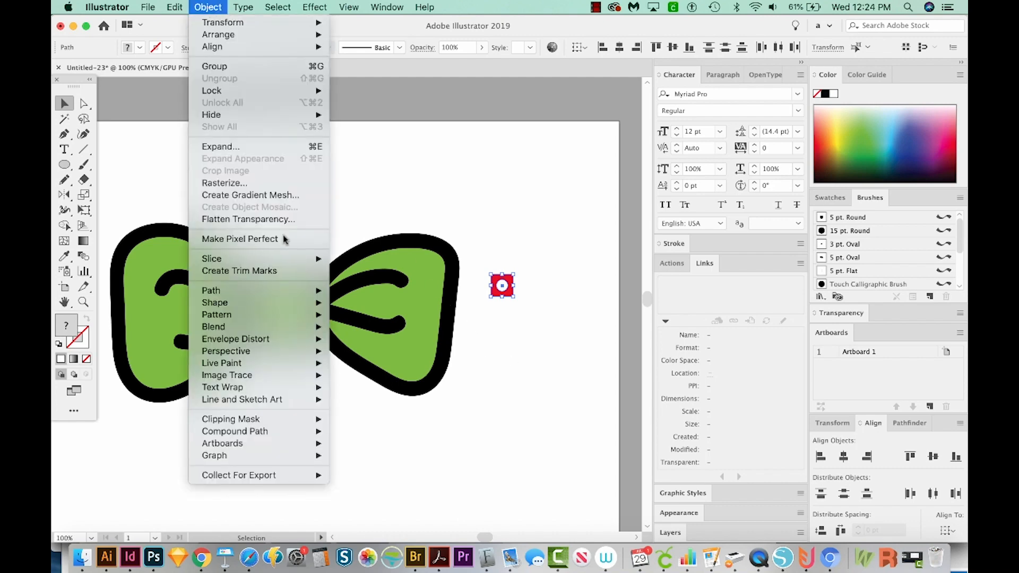
mouse_move(283, 312)
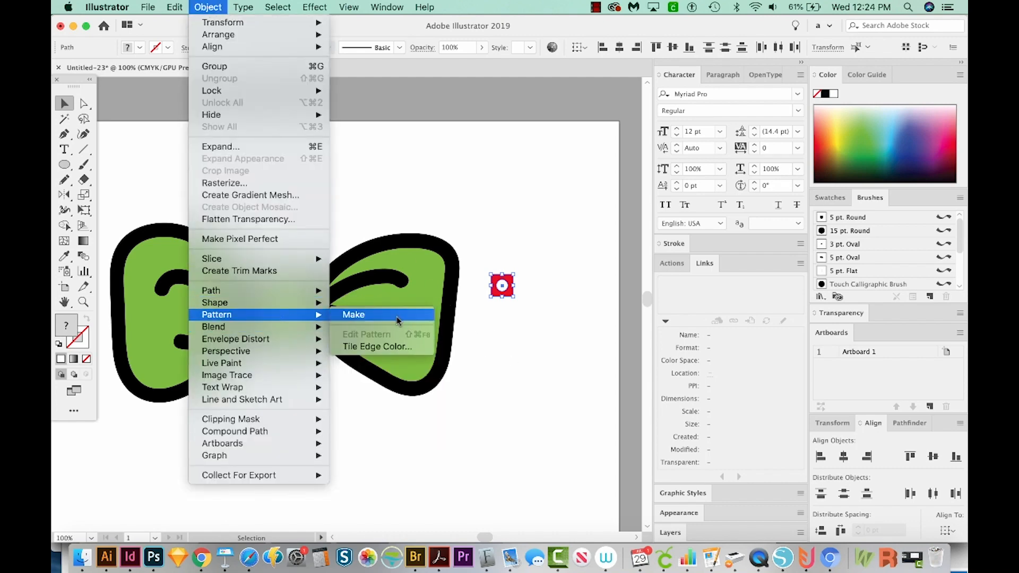
click(397, 316)
drag(464, 241, 539, 131)
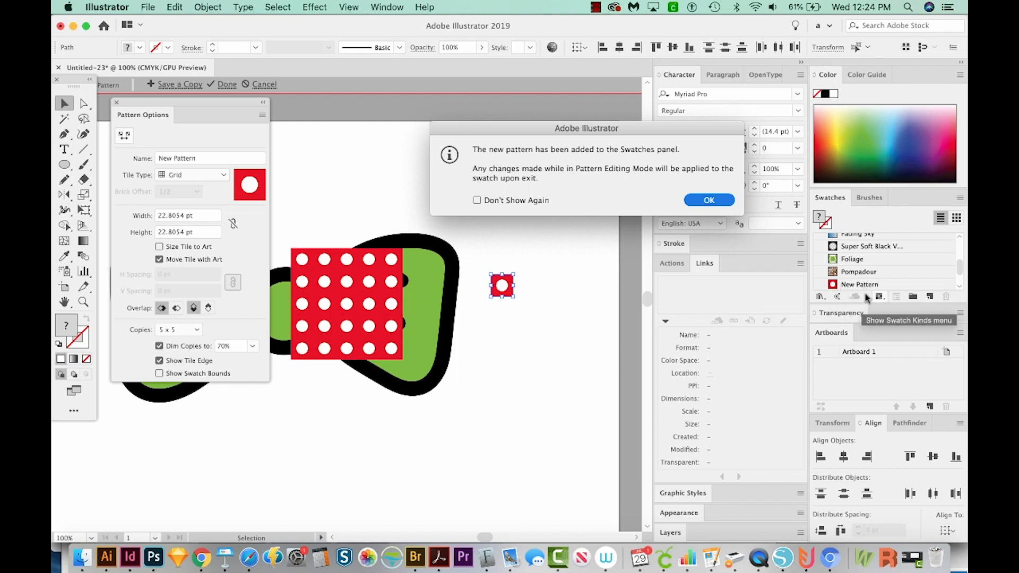
drag(673, 134, 642, 119)
click(683, 187)
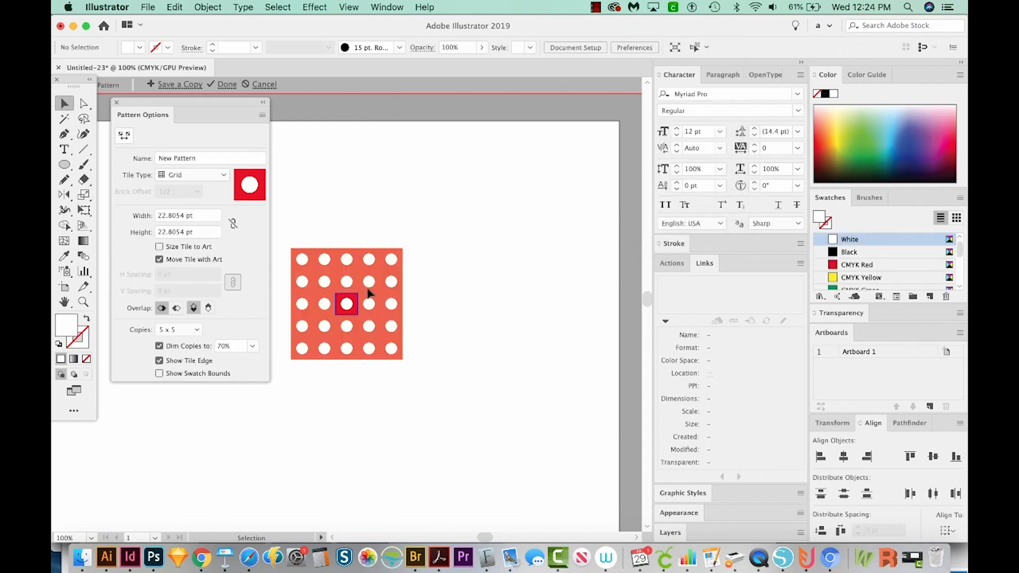
Set the polka-dot pattern's tile type to Brick by Column and finish pattern editing
drag(228, 106, 571, 133)
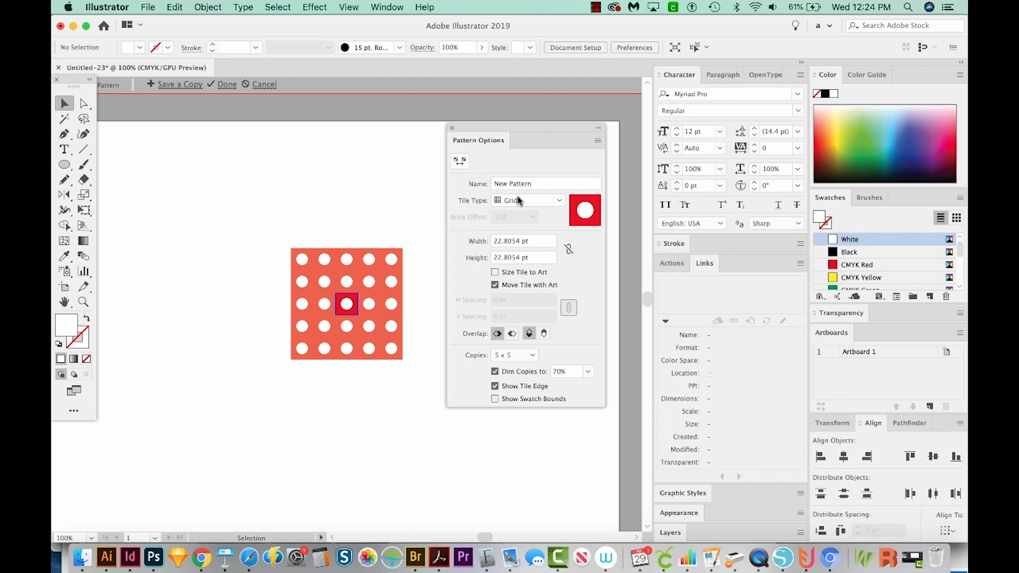
click(531, 201)
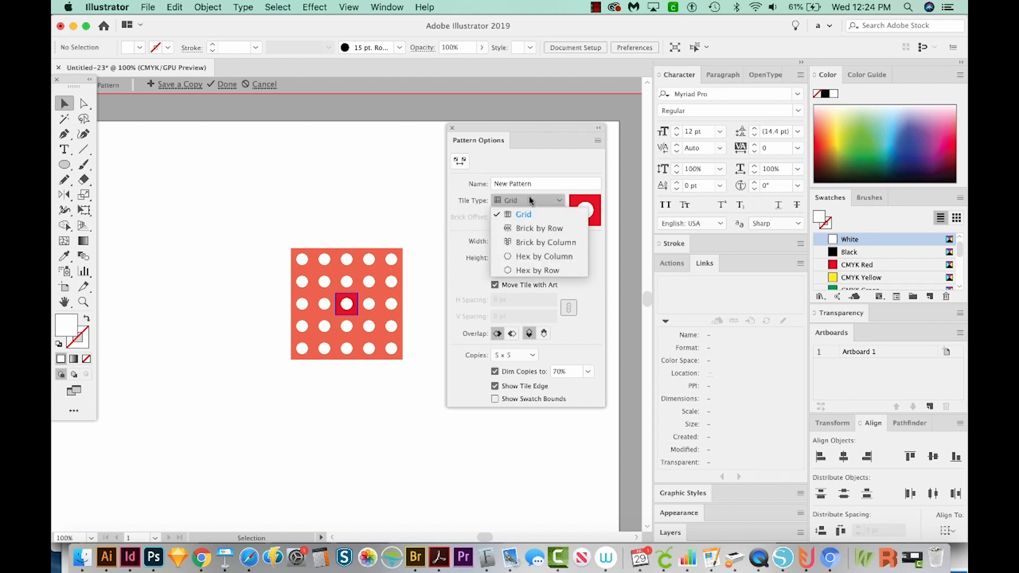
click(531, 242)
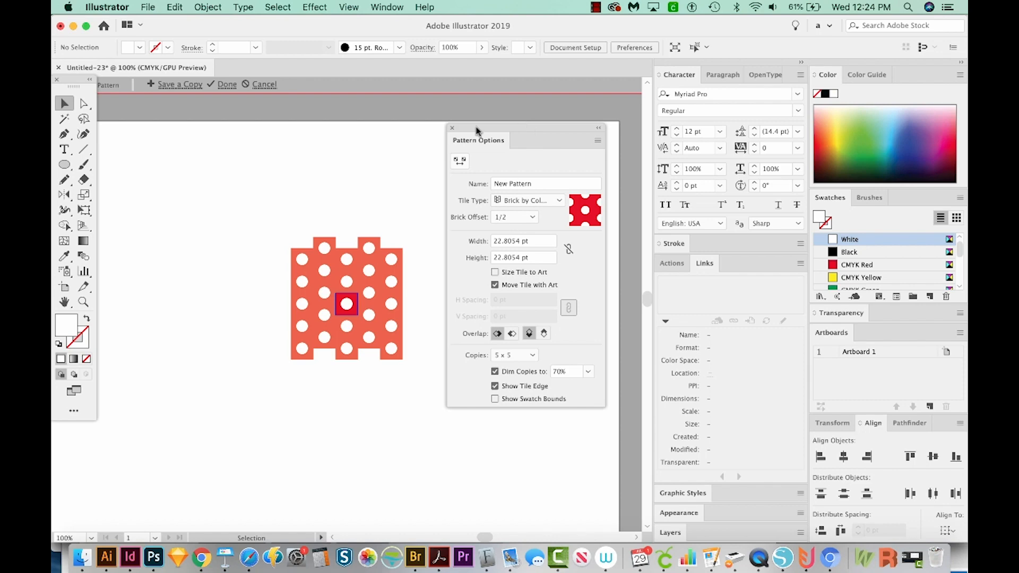
drag(467, 131, 456, 131)
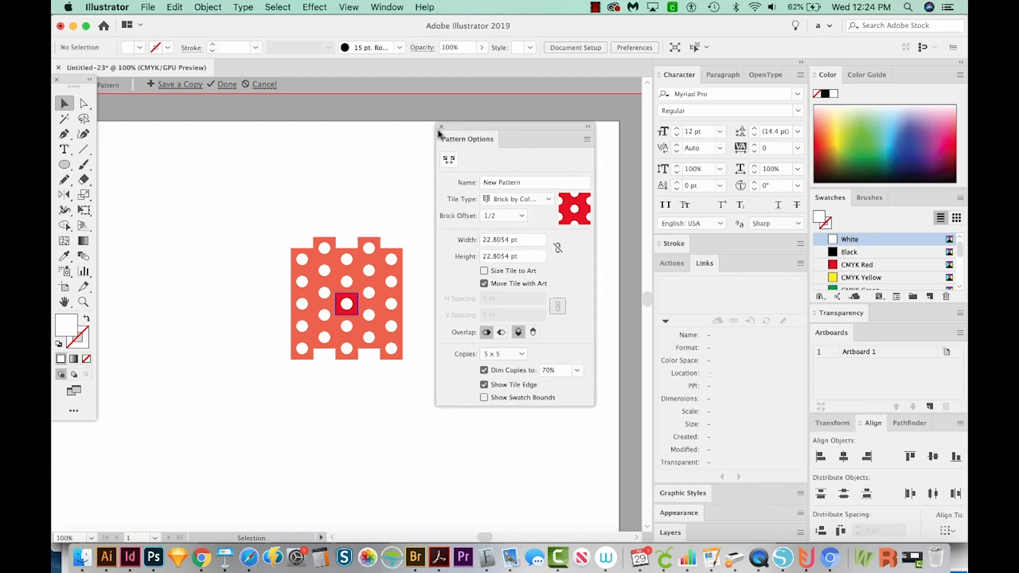
click(441, 127)
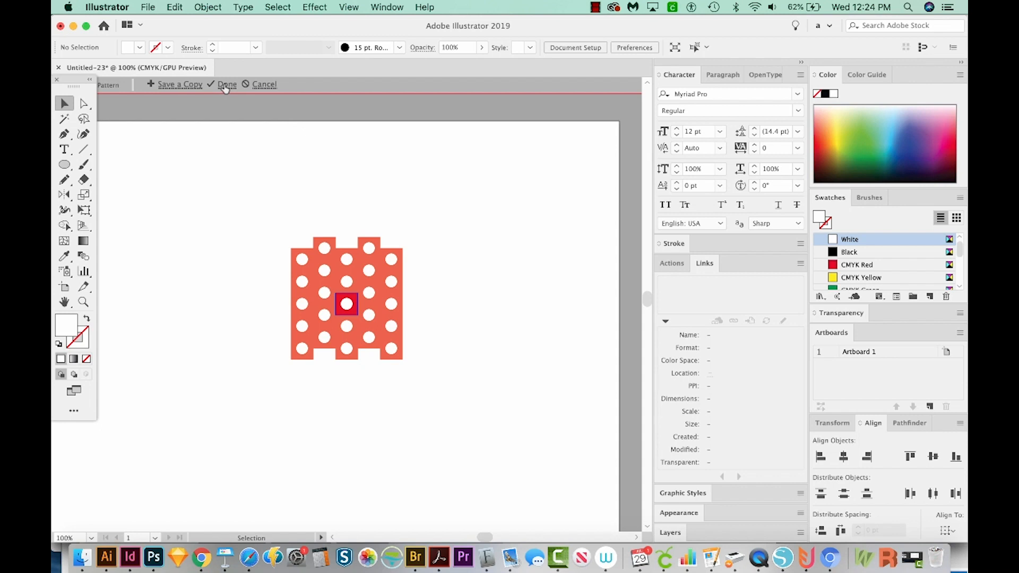
click(226, 85)
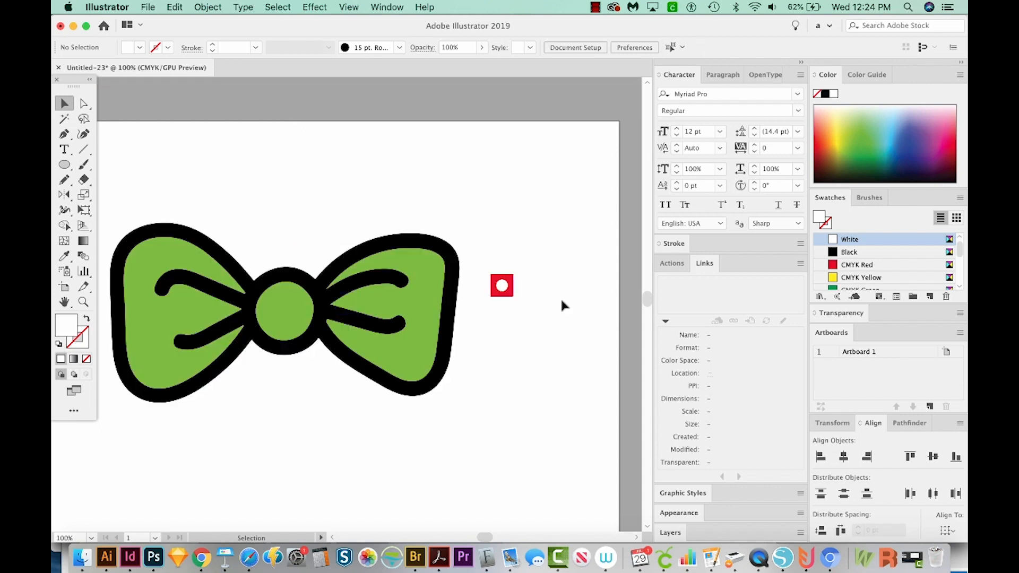
Fill the green bow shape with the New Pattern polka-dot swatch and deselect it
mouse_move(964, 249)
mouse_down()
mouse_move(960, 272)
mouse_move(958, 264)
mouse_up()
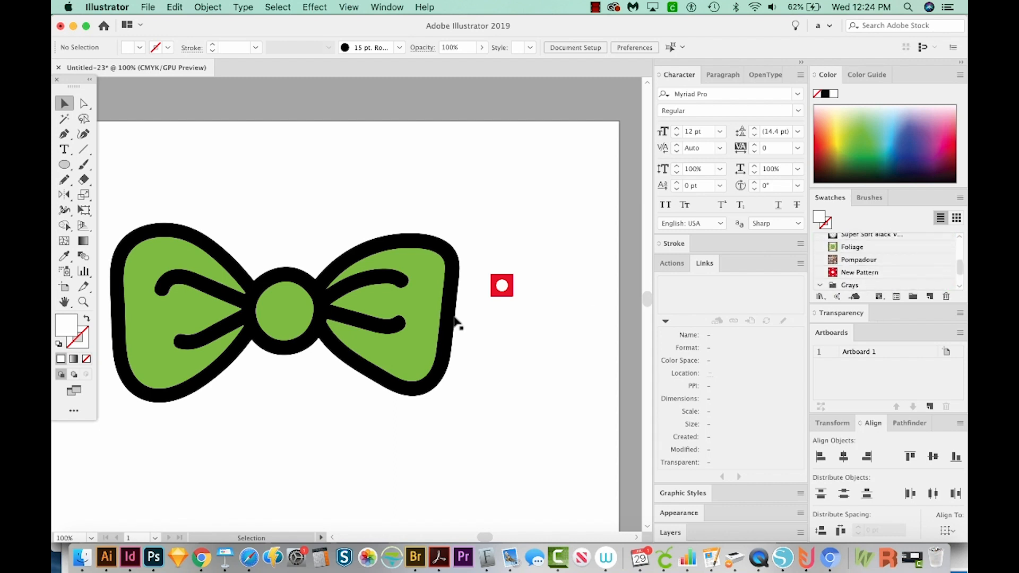
click(423, 300)
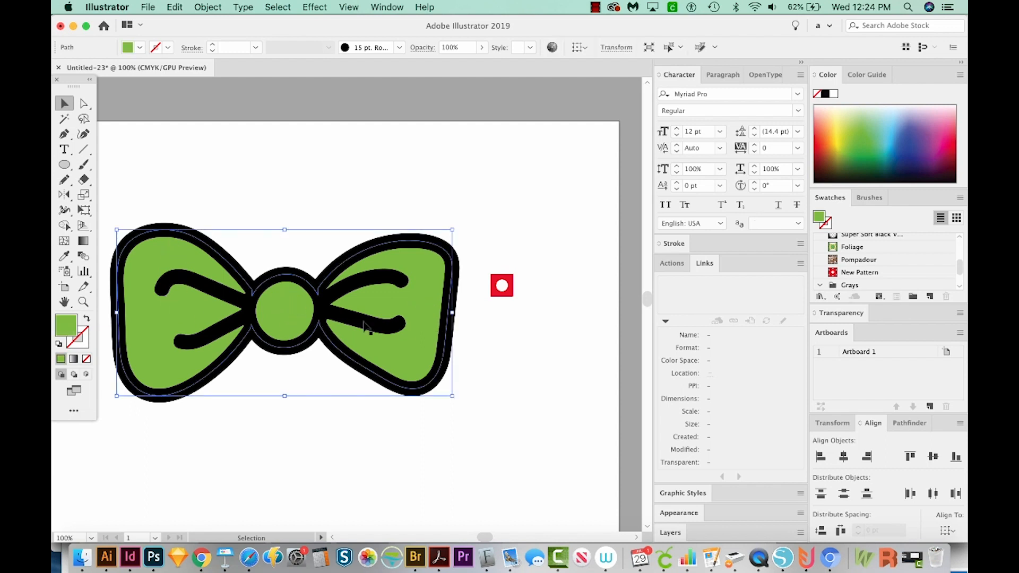
click(834, 273)
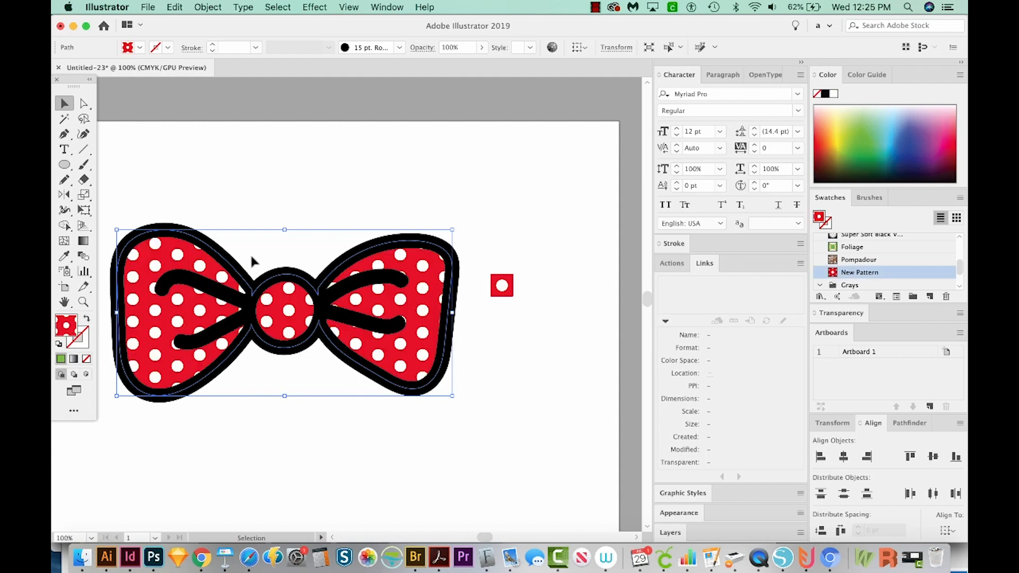
click(470, 430)
Delete the original red square and white circle beside the bow
scroll(371, 419, left, 2)
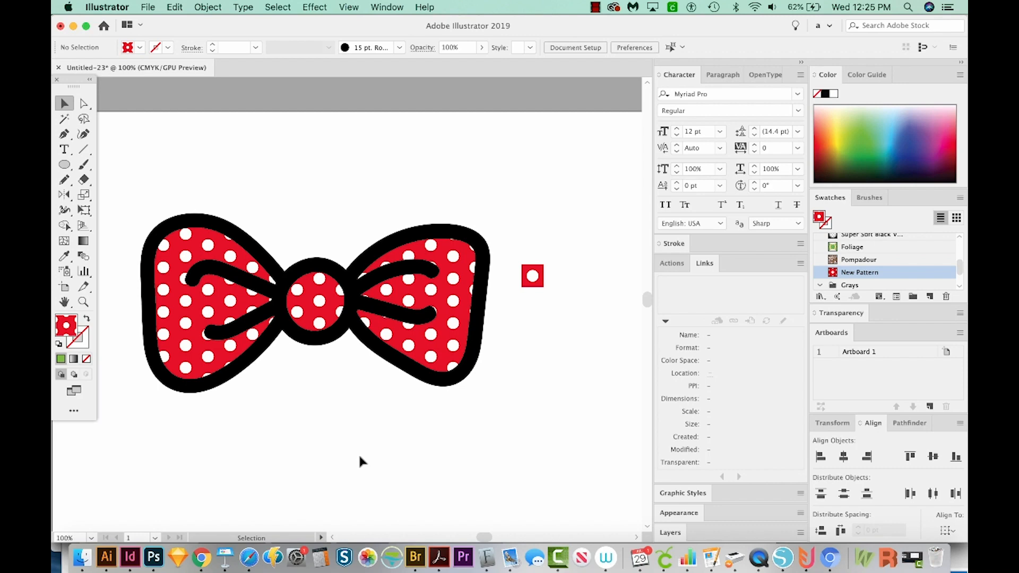
click(532, 276)
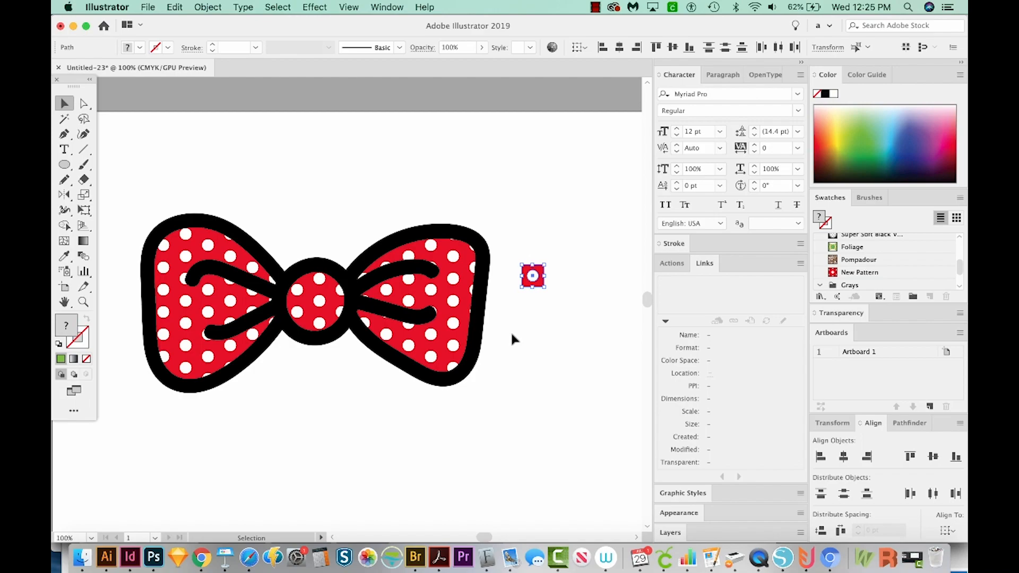
key(Delete)
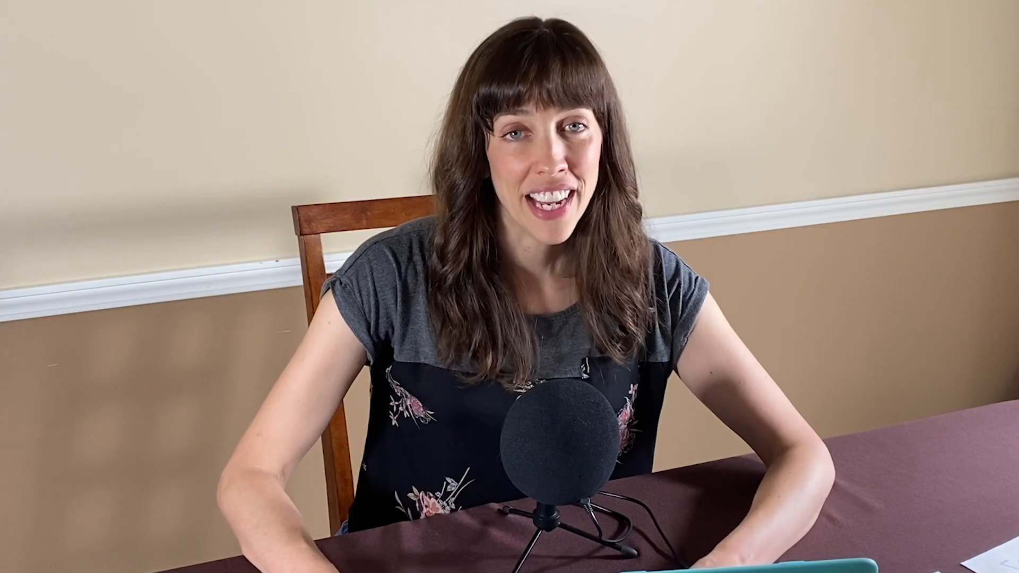